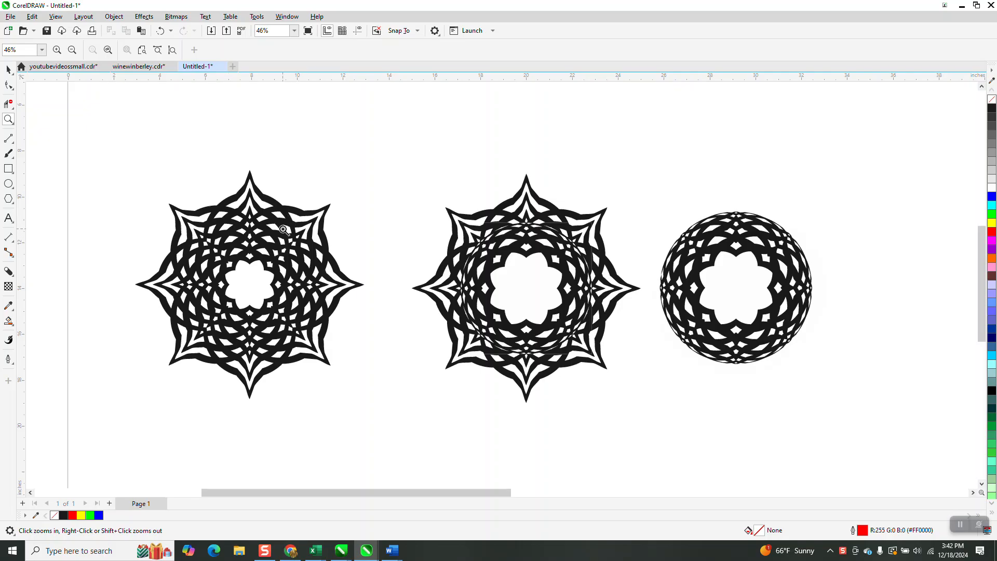
- Move the three finished mandala patterns off the page into the empty area beside it
drag(130, 176, 852, 388)
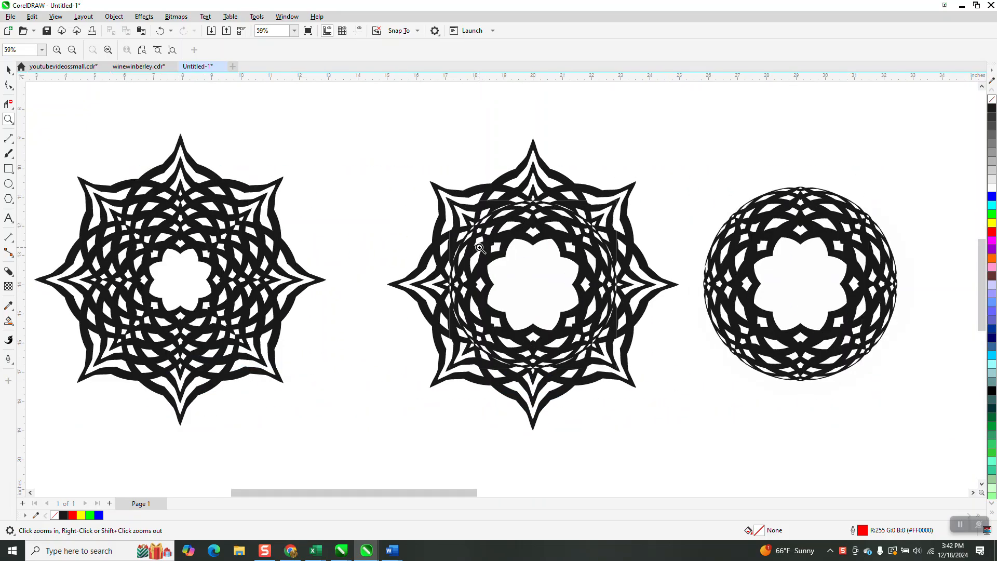
right_click(448, 236)
right_click(448, 237)
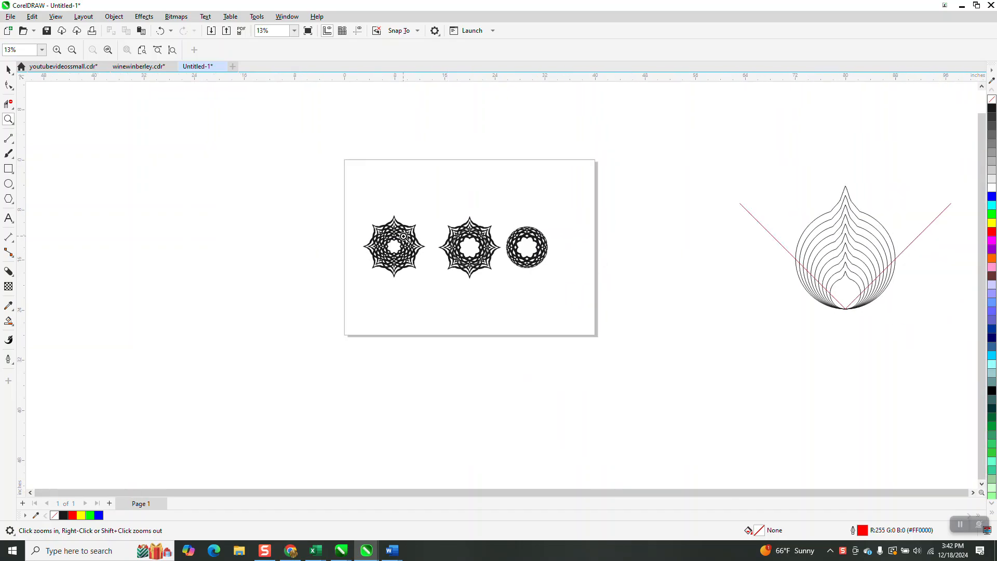
click(9, 70)
drag(314, 183, 612, 307)
drag(411, 233, 138, 153)
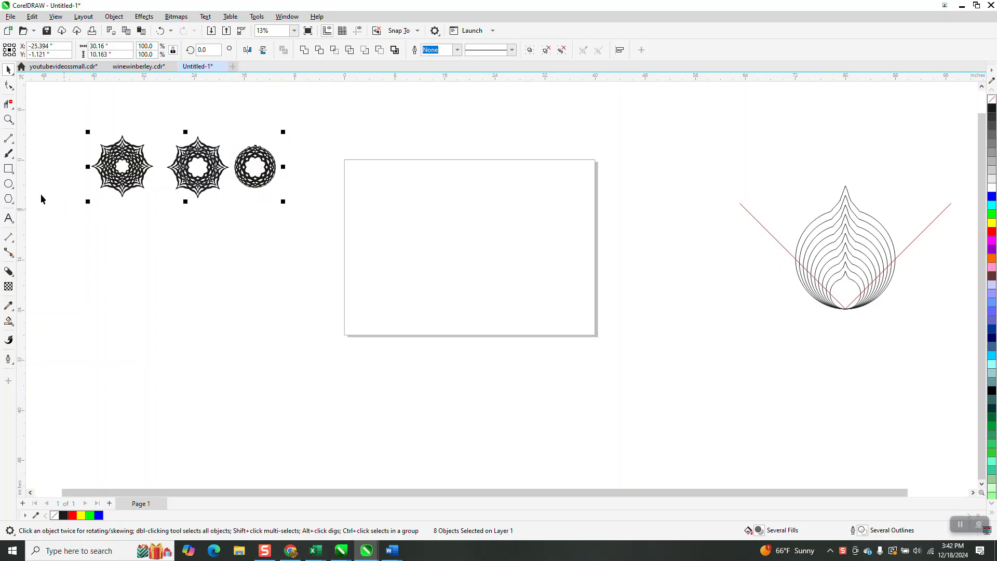
- Draw a circle about 17.7 inches in diameter and center it on the page
click(9, 184)
drag(536, 208, 424, 301)
key(p)
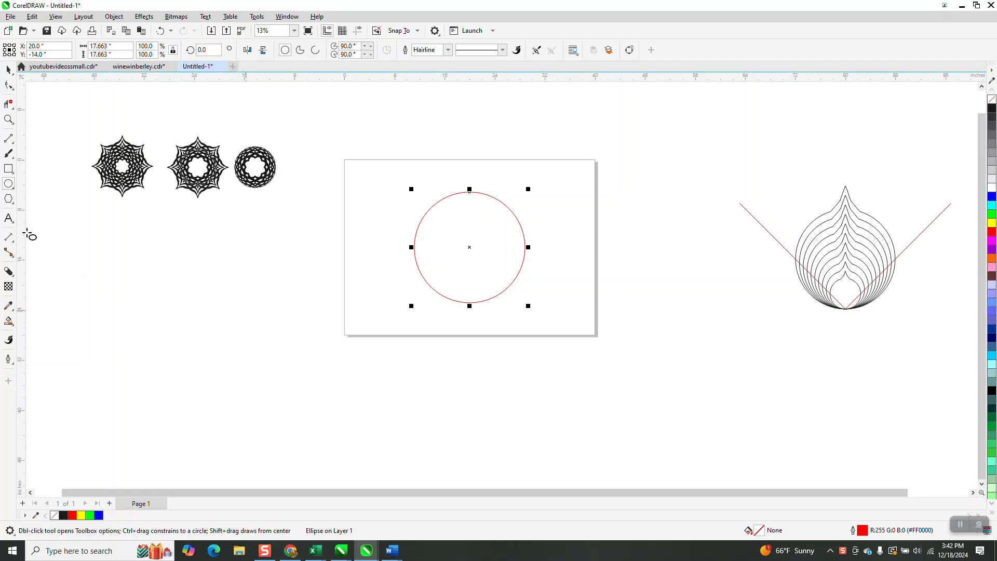
- Draw a three-sided polygon about 5.8 inches wide and center it on the page inside the circle
click(15, 207)
click(46, 200)
drag(414, 133, 377, 169)
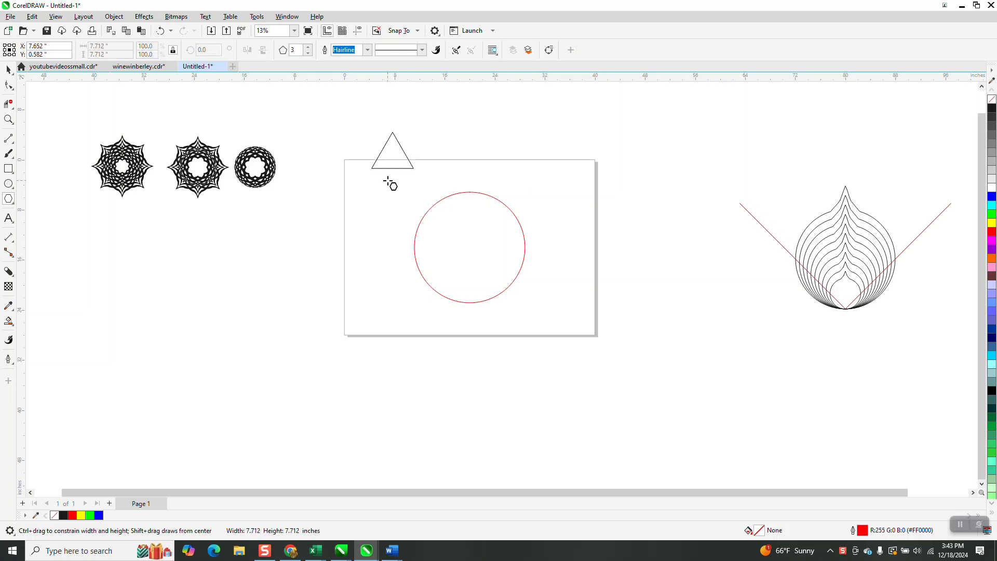
key(p)
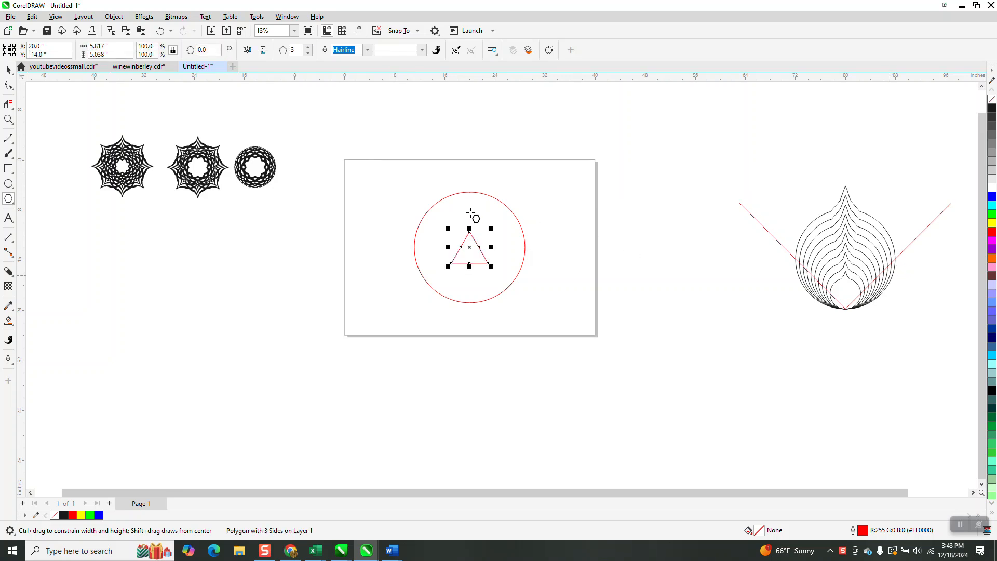
- Move the triangle straight up so its base overlaps the top of the circle
click(8, 69)
drag(413, 178, 615, 340)
click(9, 119)
drag(404, 179, 612, 348)
key(space)
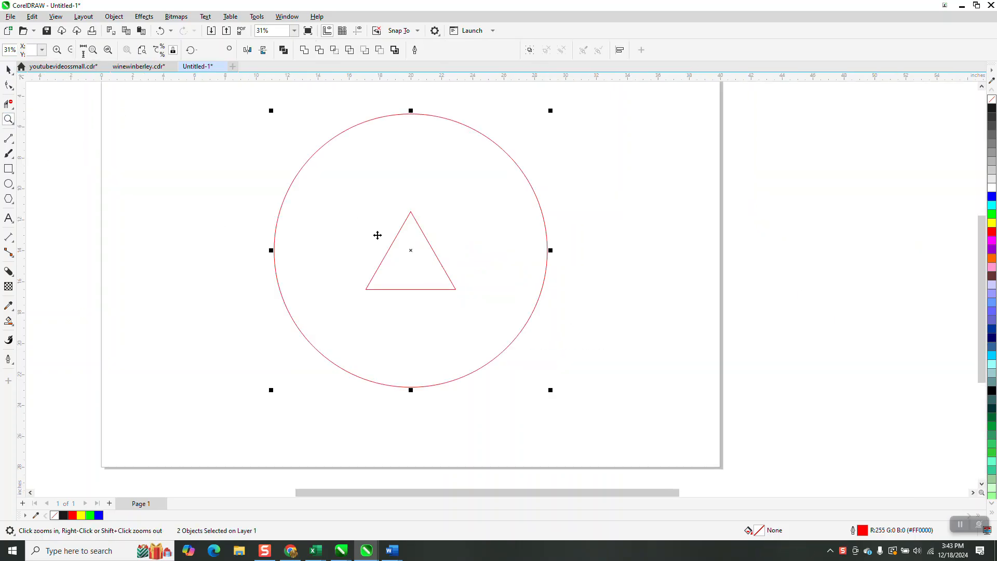
click(598, 150)
click(438, 263)
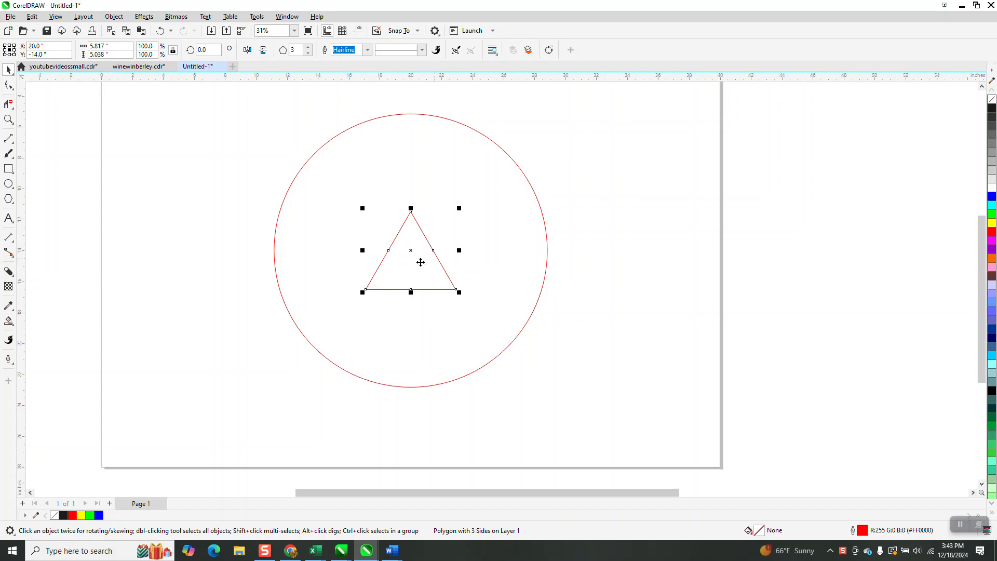
drag(411, 253, 401, 90)
scroll(378, 268, down, 2)
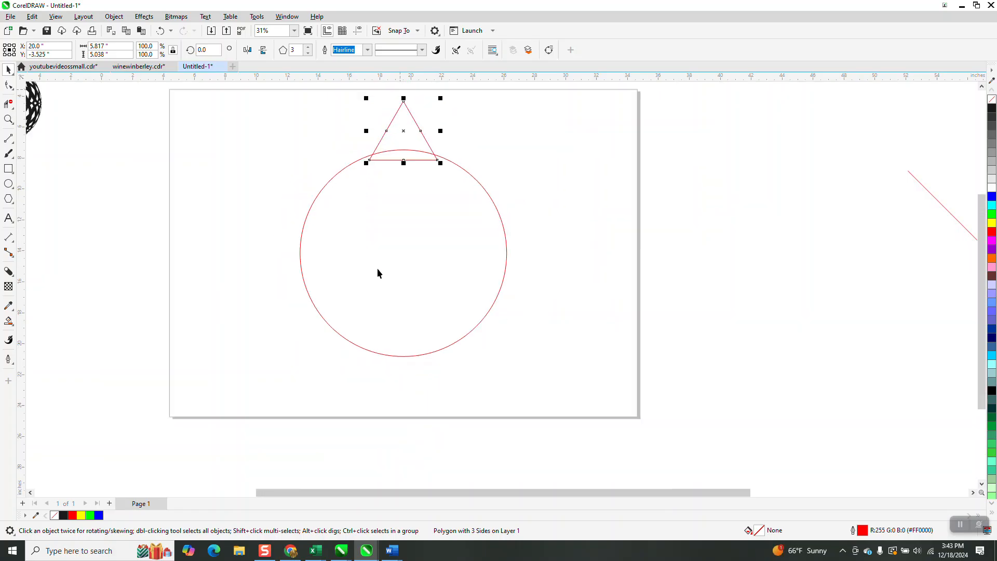
- Pull the midpoints of the triangle's sides inward to form a three-pointed shape
click(9, 120)
drag(335, 99, 537, 231)
click(8, 86)
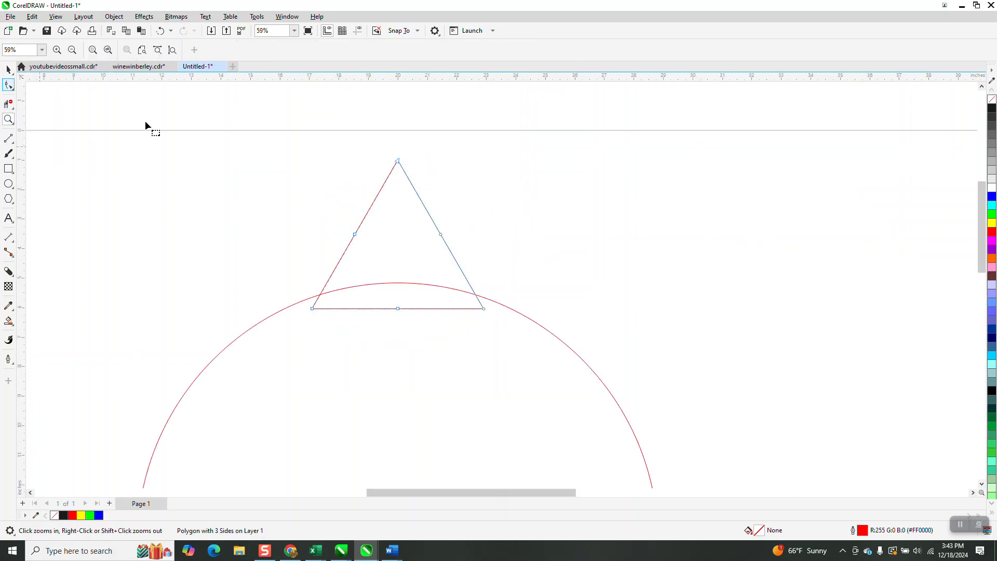
drag(442, 236, 427, 241)
- Try converting the shape's upper side to a curve and bending it inward, and undo the bend
click(158, 50)
drag(417, 220, 410, 222)
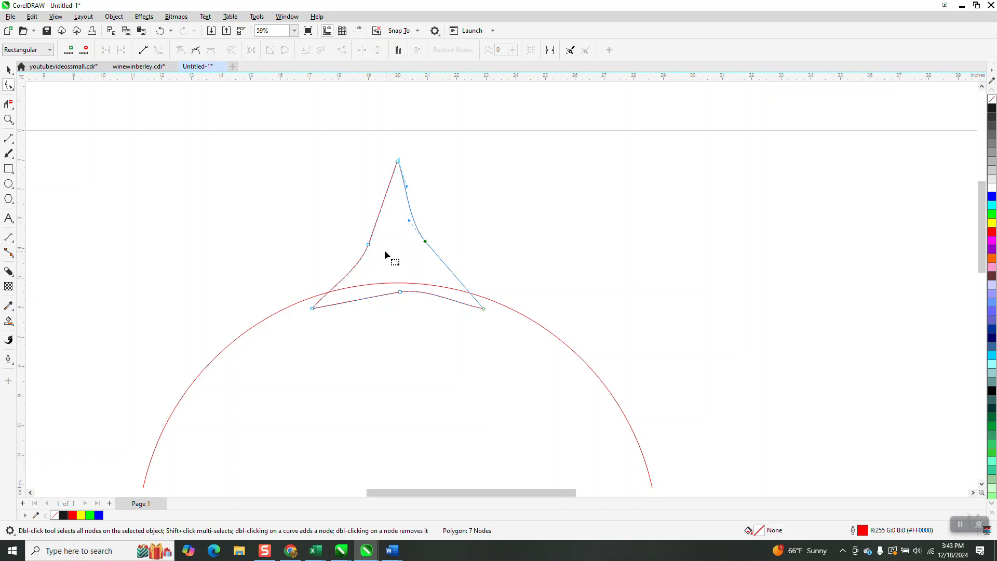
key(ctrl+z)
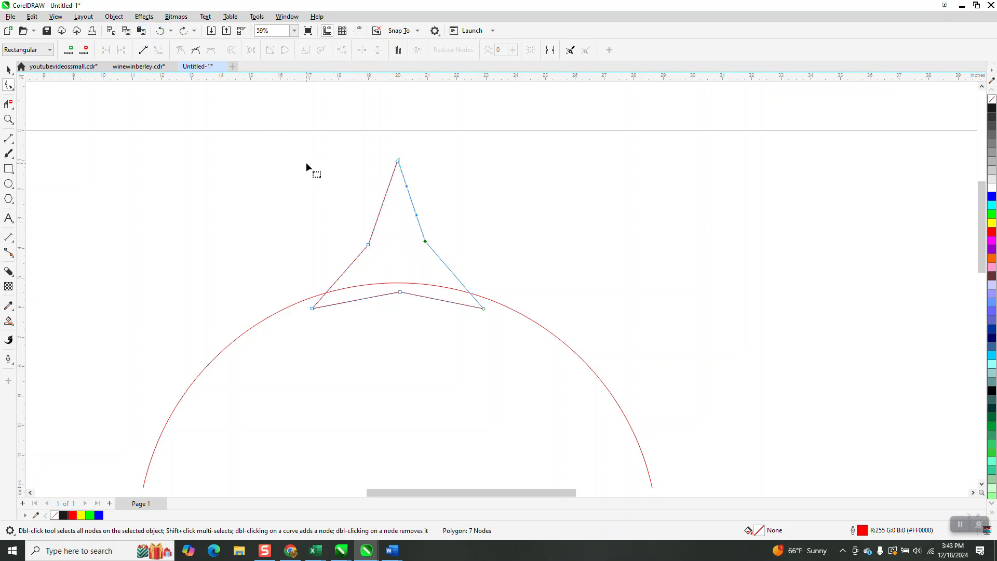
- Nudge the three-pointed shape 40 inches to the right, off the page
click(8, 69)
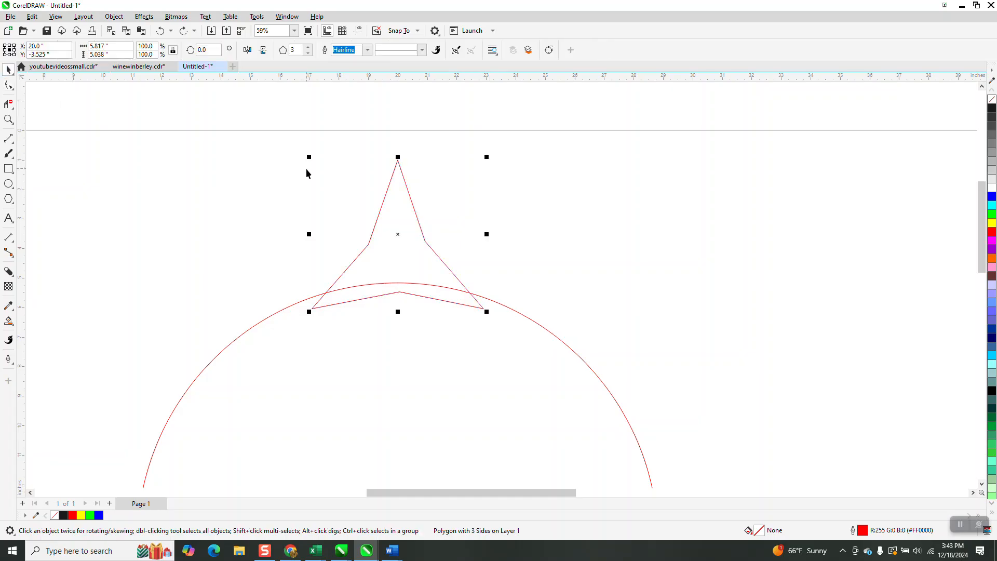
scroll(338, 221, down, 2)
key(Right)
scroll(475, 244, down, 1)
key(Right)
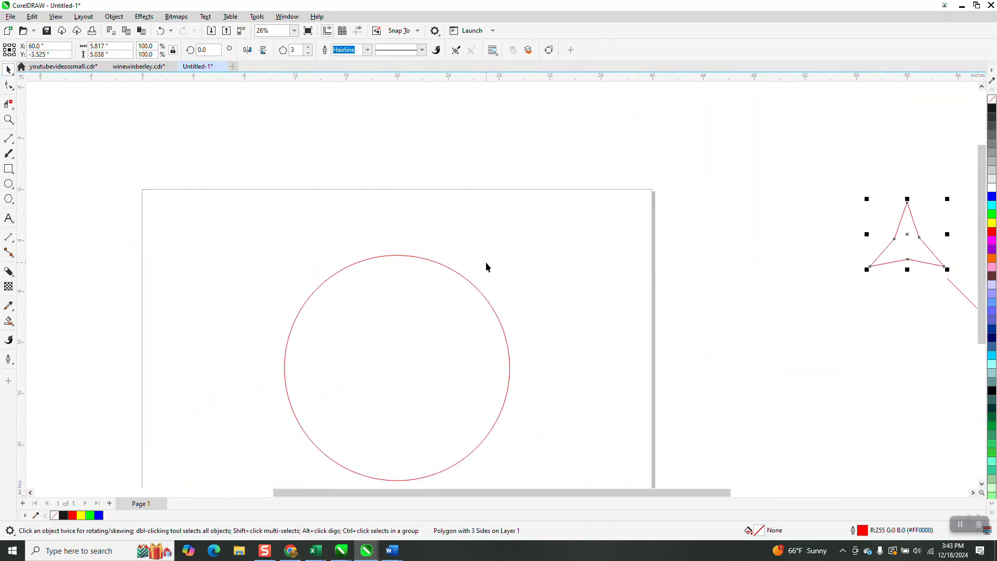
- Draw a vertical straight line about 6.8 inches long beside the three-pointed shape
click(8, 121)
drag(931, 295, 956, 319)
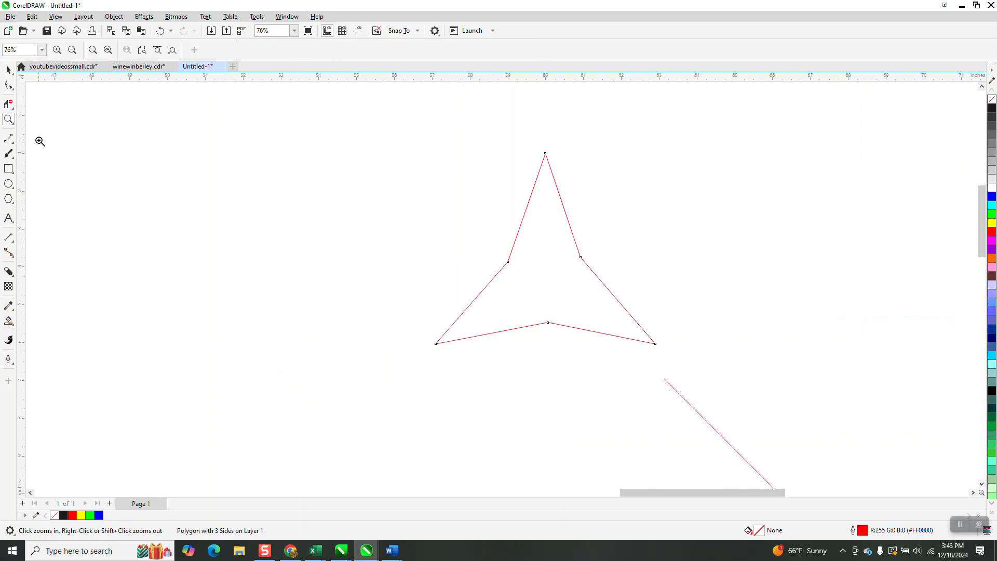
click(9, 139)
mouse_move(350, 291)
mouse_down()
mouse_move(301, 381)
mouse_move(365, 470)
mouse_move(367, 492)
mouse_up()
click(8, 69)
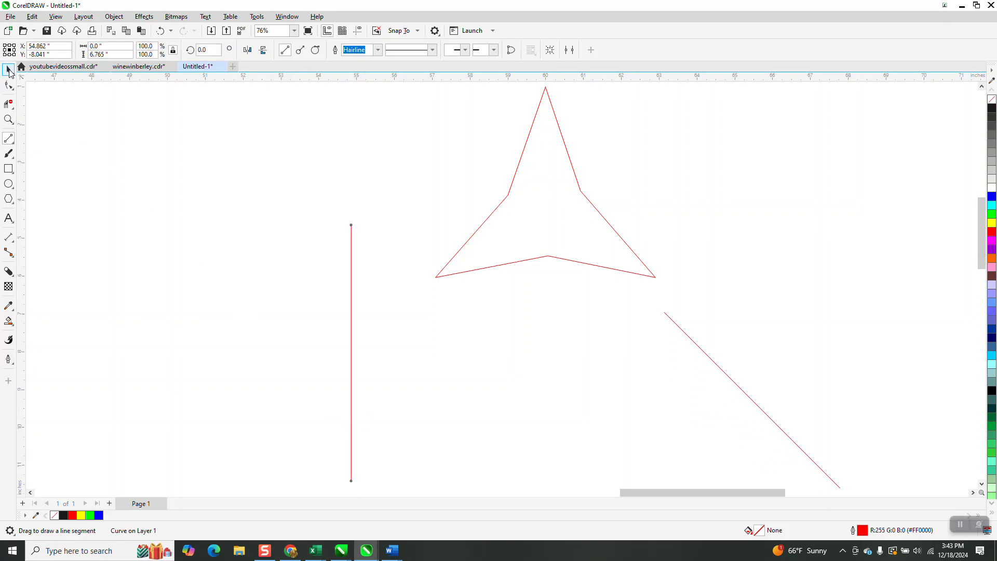
- Place the vertical line on the midpoint node of the shape's base and stretch it upward to about 9.4 inches long
drag(350, 354, 545, 255)
scroll(403, 360, down, 2)
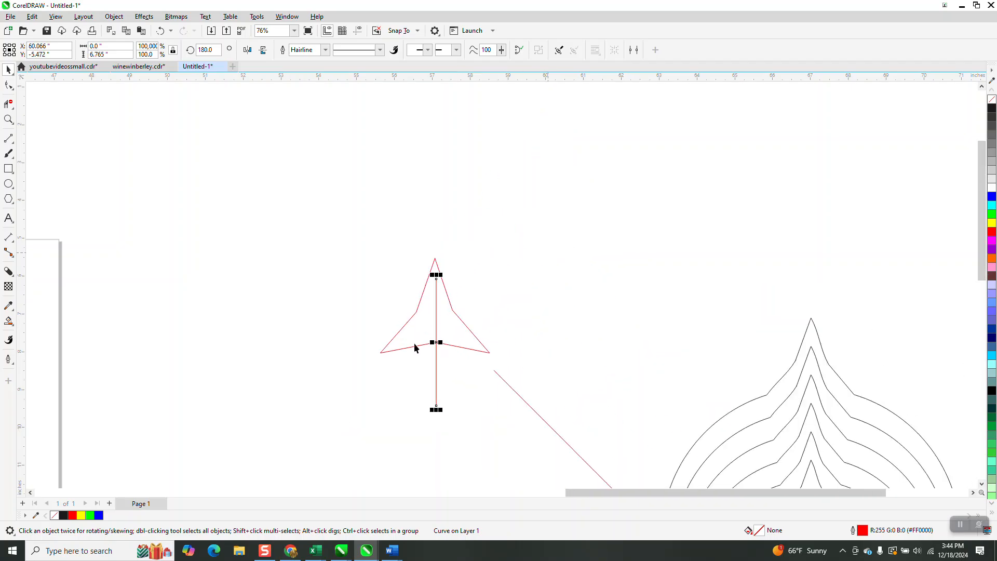
drag(436, 275, 436, 224)
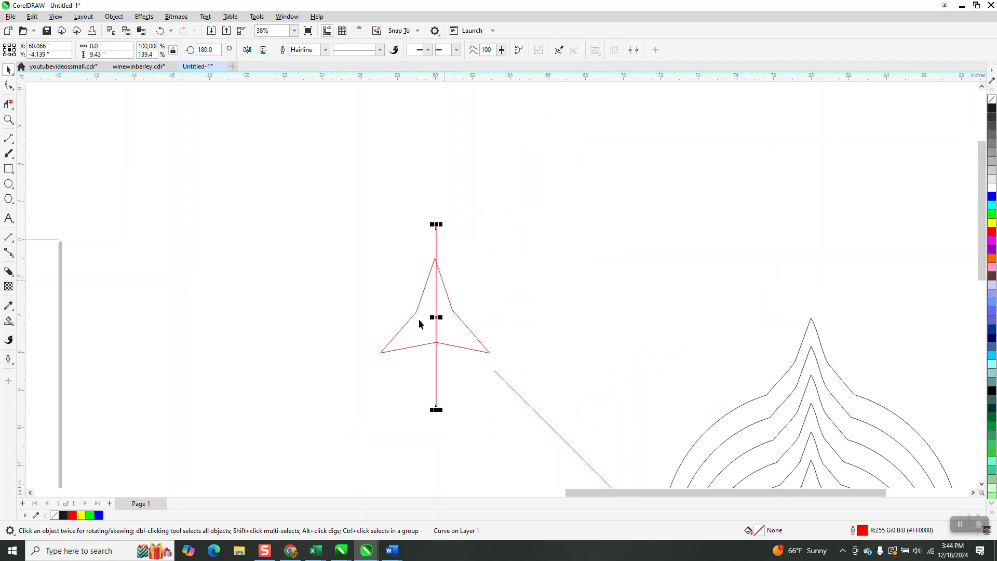
- Delete the three-pointed shape crossed by the vertical line
click(8, 120)
drag(385, 241, 535, 379)
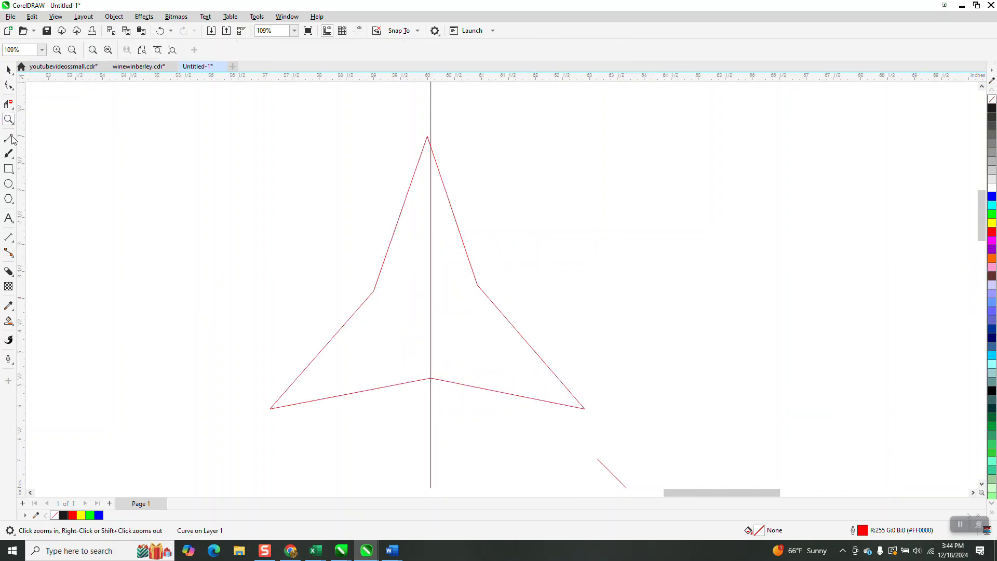
click(8, 70)
click(476, 280)
click(477, 282)
key(Delete)
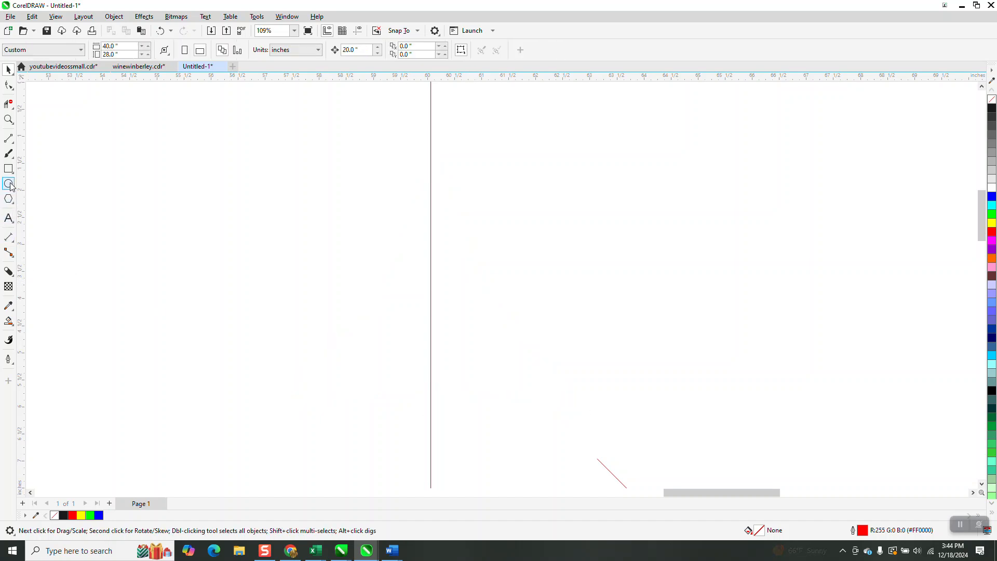
- Draw a new three-sided polygon about 2.9 inches wide and 2.5 inches tall beside the vertical line
click(15, 207)
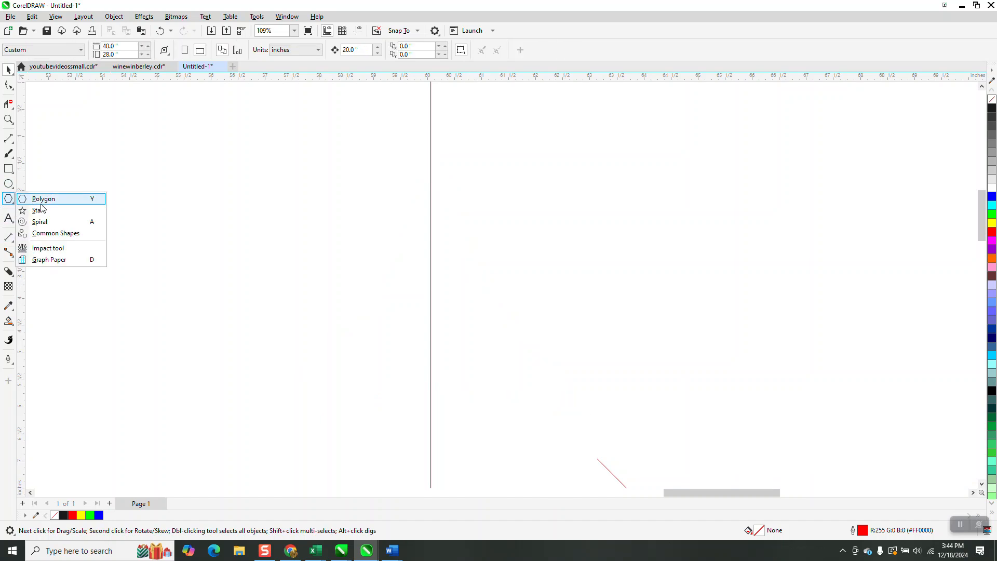
click(46, 198)
drag(633, 257, 473, 394)
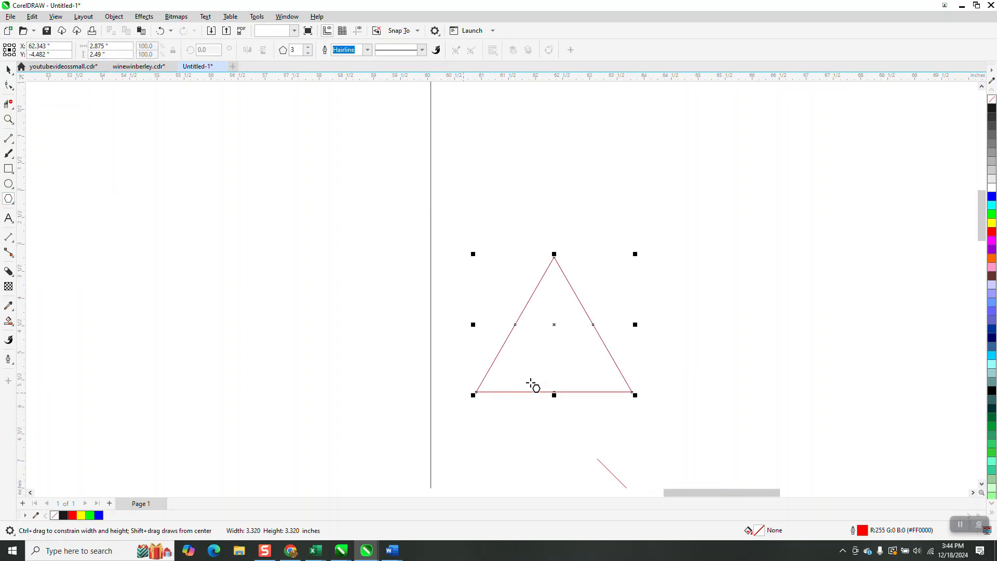
- Move the new triangle onto the vertical line, snapping its apex exactly to the line
click(13, 70)
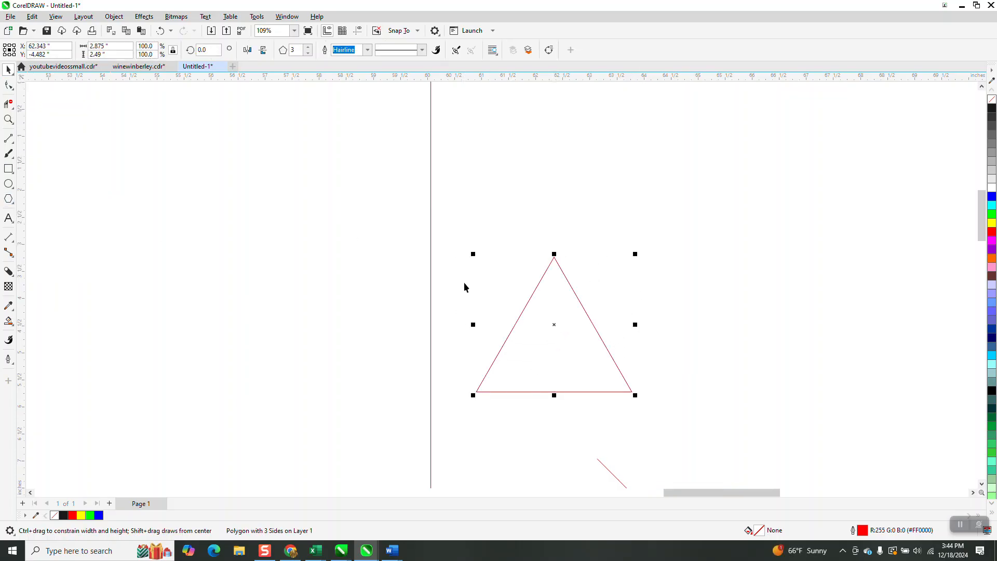
drag(558, 327, 431, 279)
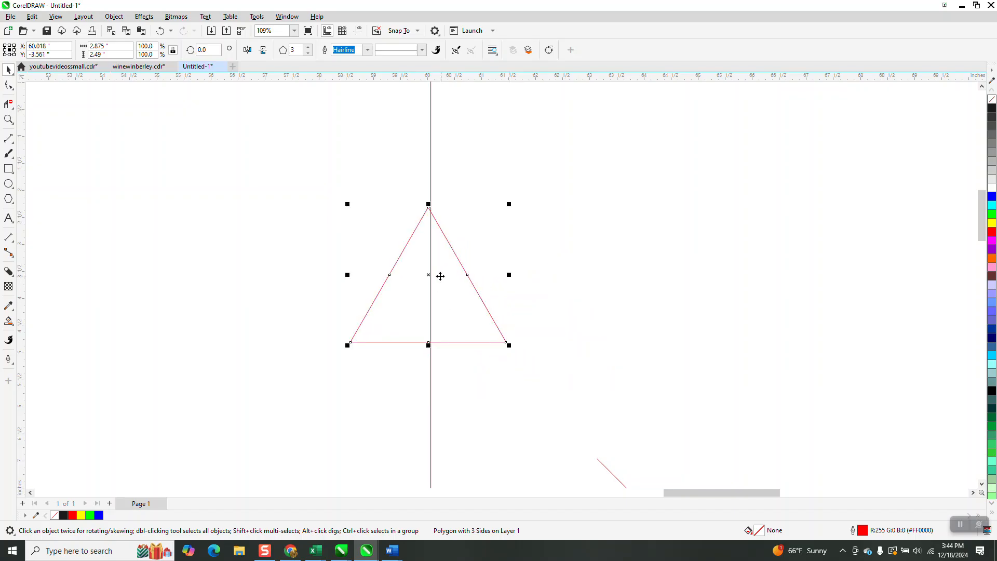
click(9, 120)
click(403, 194)
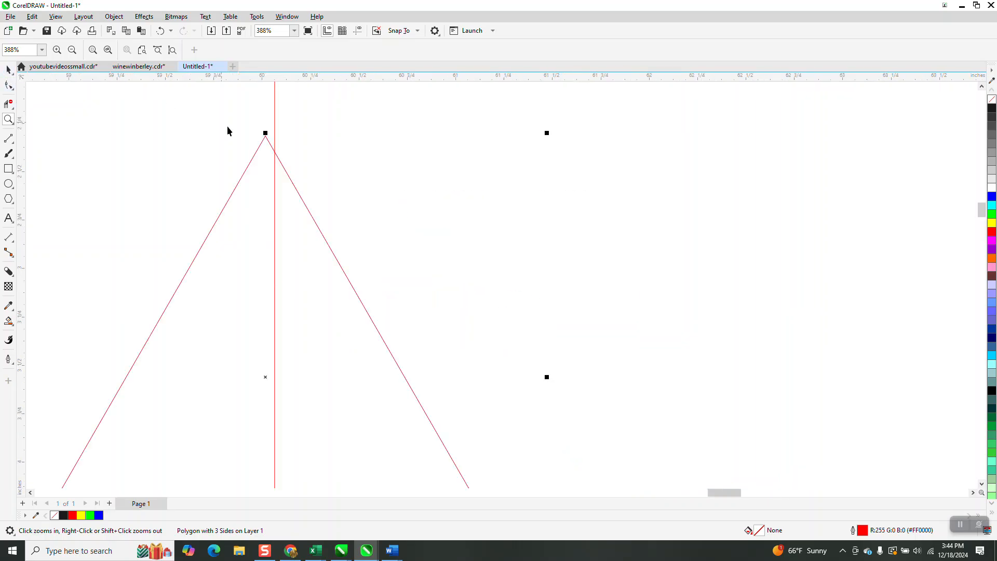
key(space)
drag(265, 136, 275, 136)
- Remove the triangle's half to the right of the vertical line with the Virtual Segment Delete tool
scroll(255, 132, down, 2)
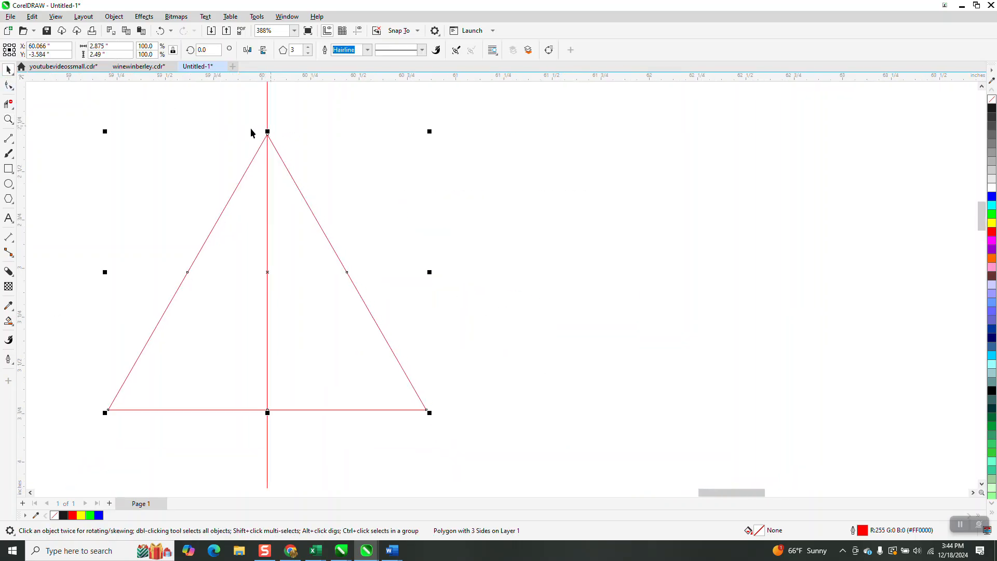
scroll(253, 132, down, 3)
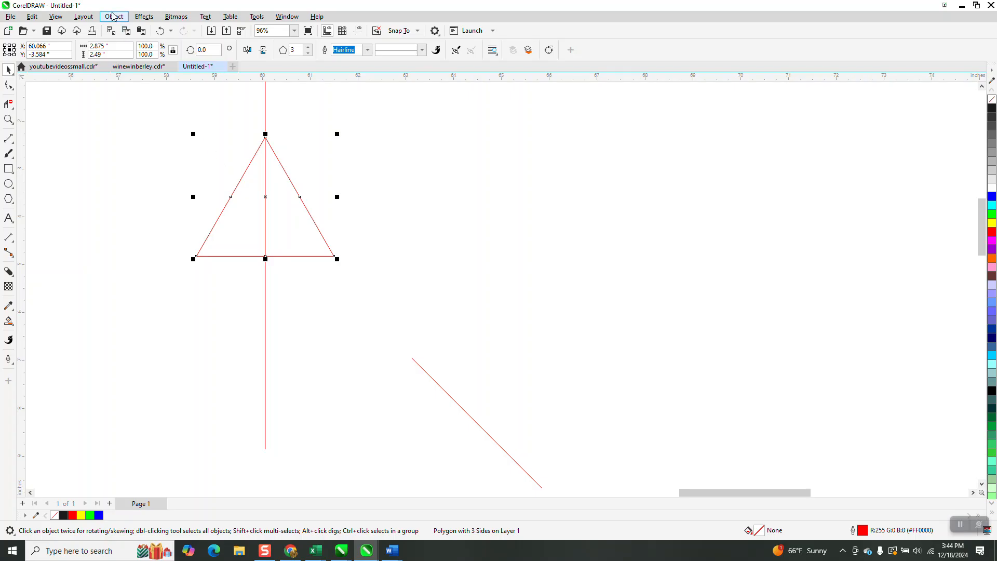
click(8, 85)
click(9, 104)
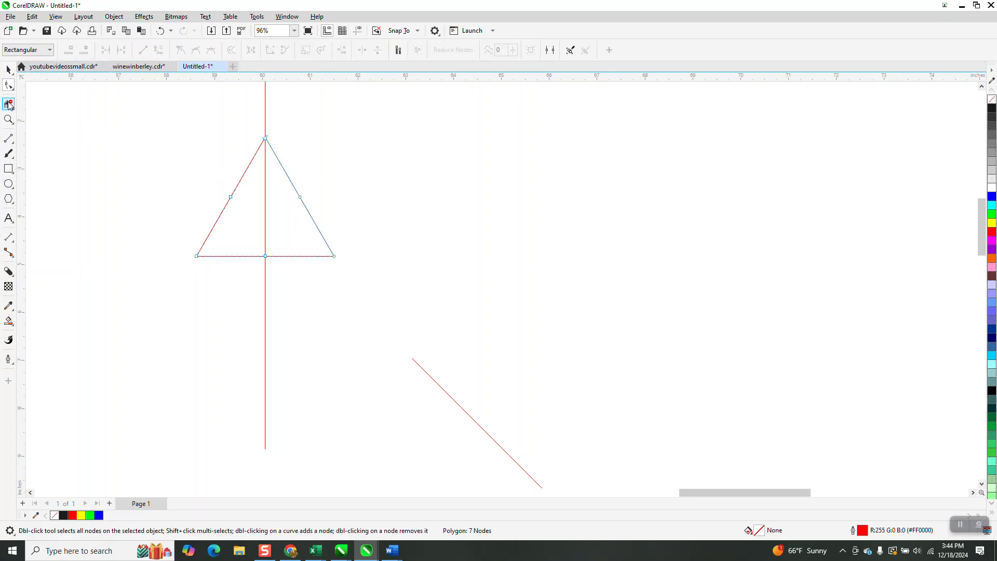
drag(322, 313, 317, 322)
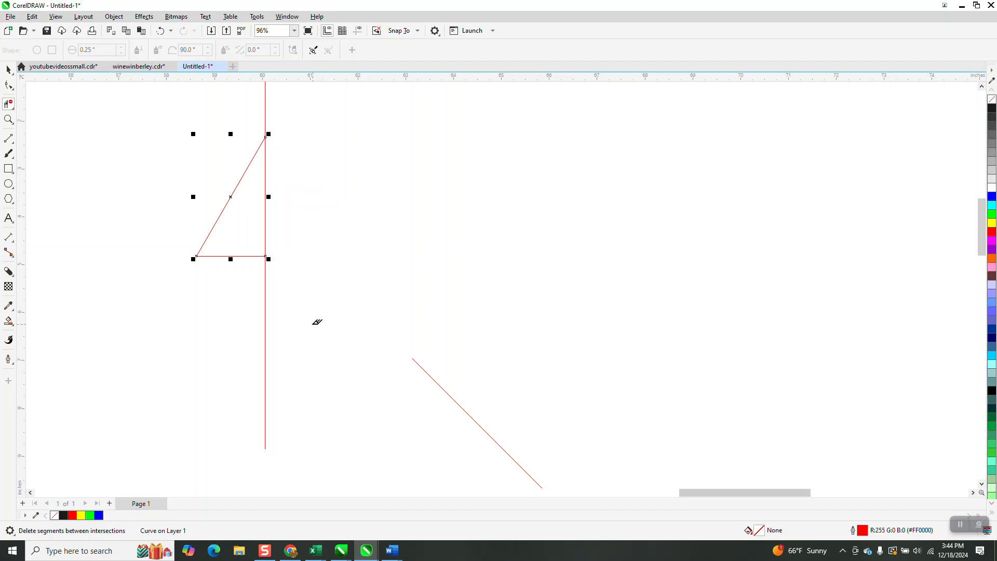
- Select all nodes of the remaining half triangle and convert its segments to curves
click(8, 85)
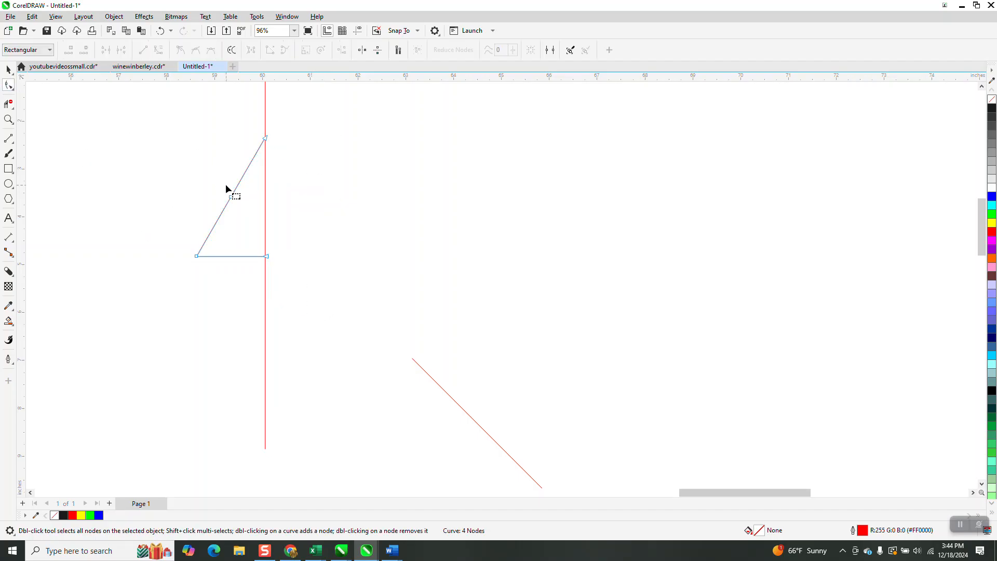
drag(283, 281, 283, 281)
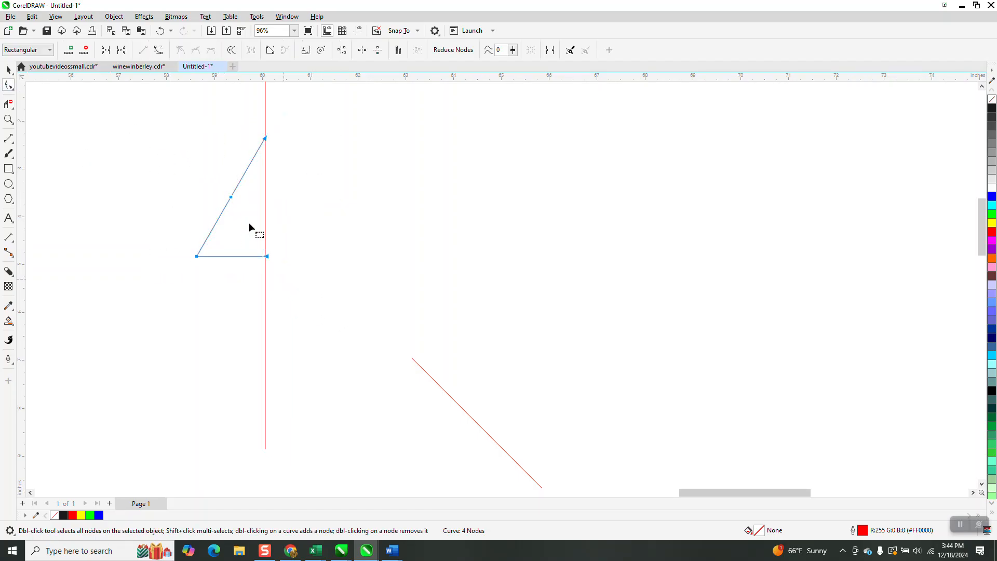
right_click(232, 199)
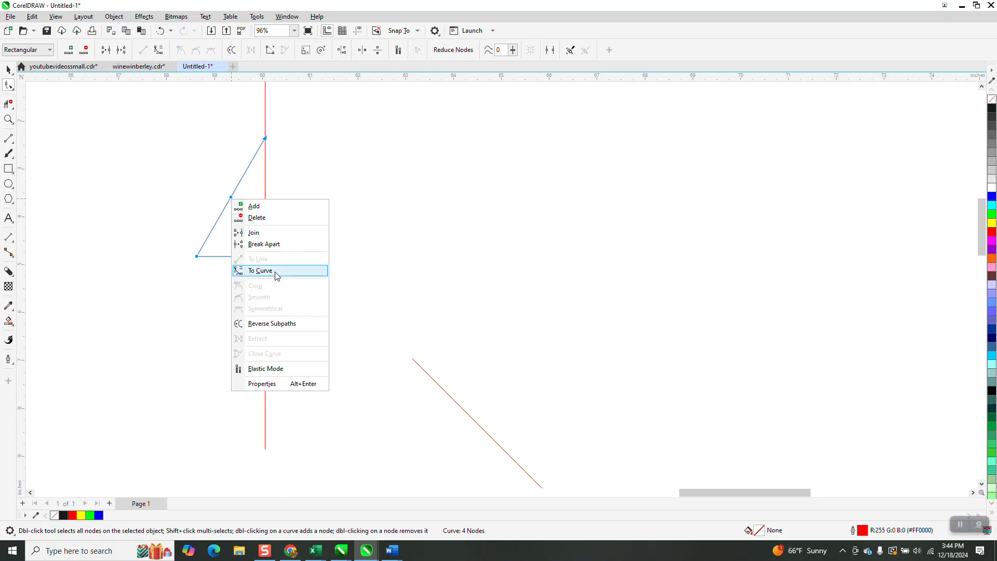
click(257, 270)
- Pull the slanted side's middle node and its segments inward to shape a smooth concave curve
click(278, 216)
drag(231, 199, 240, 204)
drag(255, 162, 260, 213)
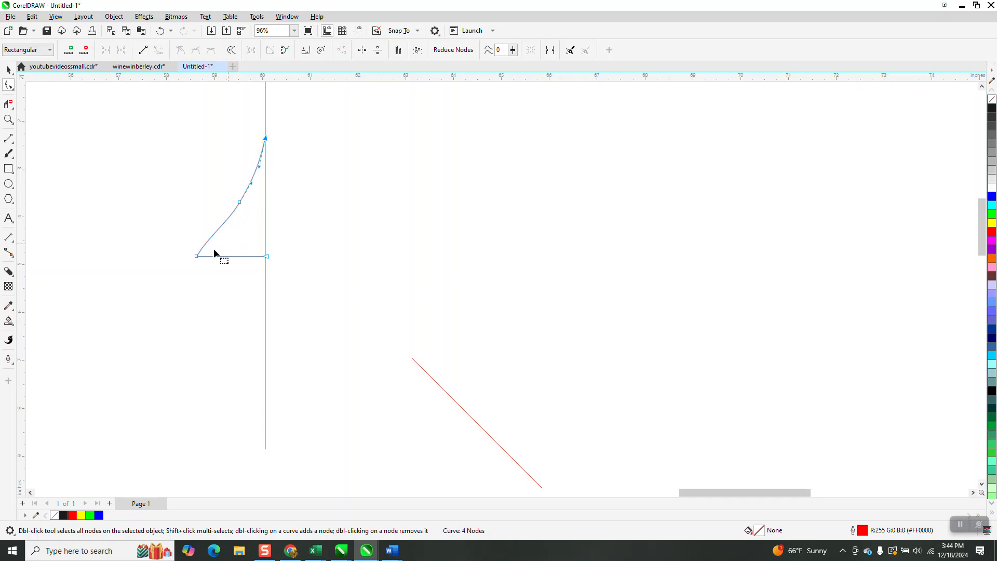
drag(209, 239, 218, 240)
- Mirror a copy of the curved half shape across the vertical line to complete a symmetrical point
click(7, 69)
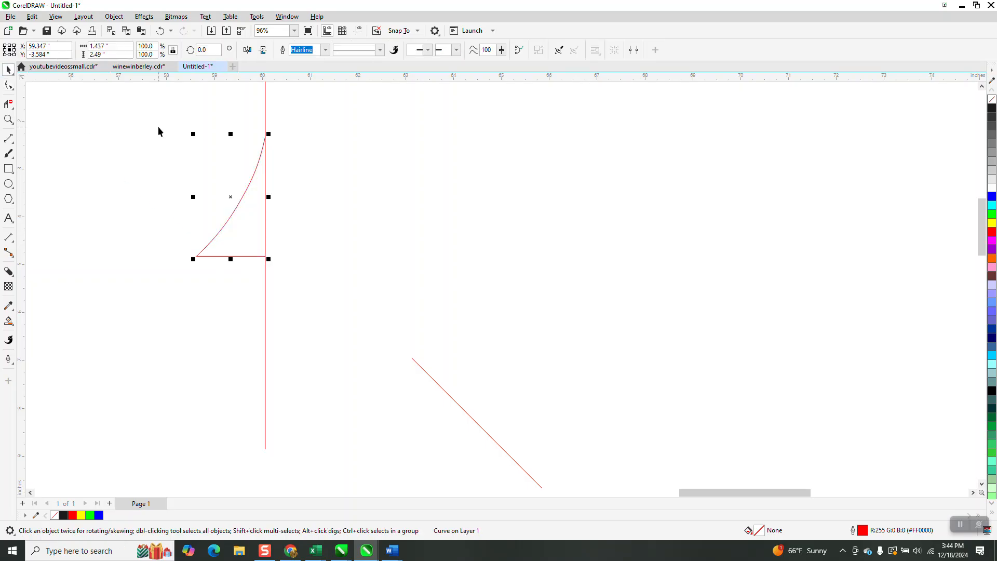
drag(193, 197, 335, 197)
click(262, 108)
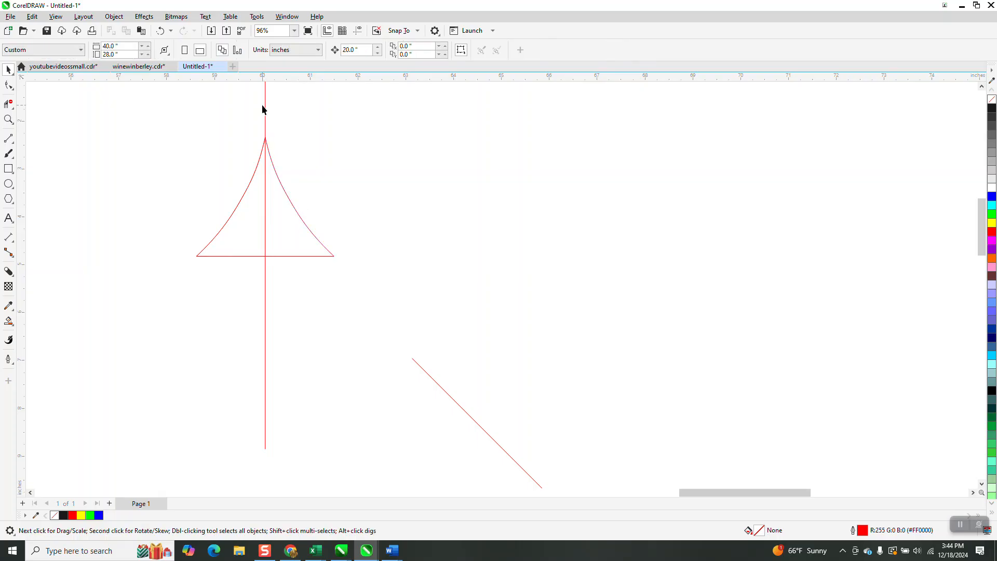
- Delete the vertical guide line and create a single filled shape from the curved point with Smart Fill
click(266, 109)
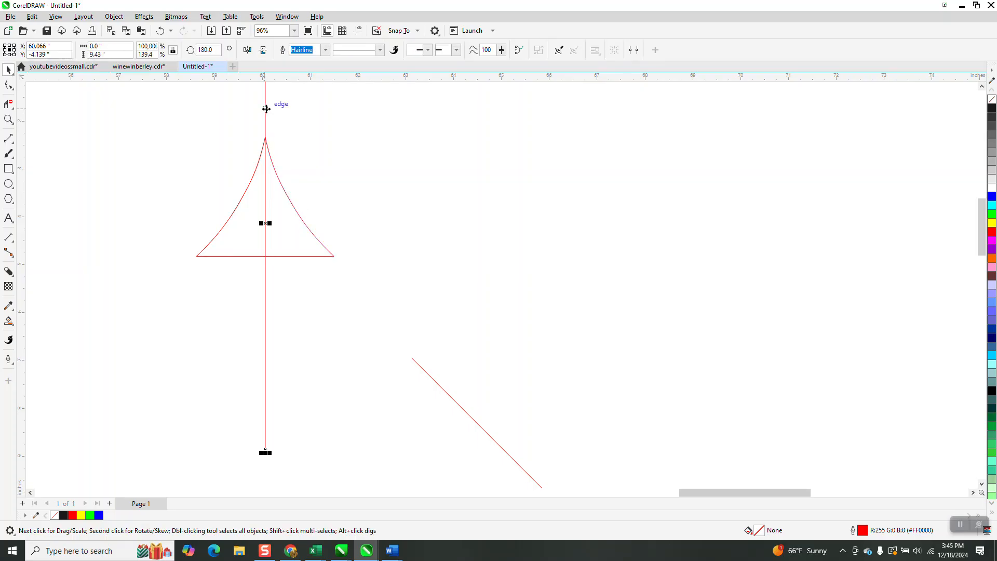
key(Delete)
scroll(242, 171, down, 1)
scroll(242, 173, down, 3)
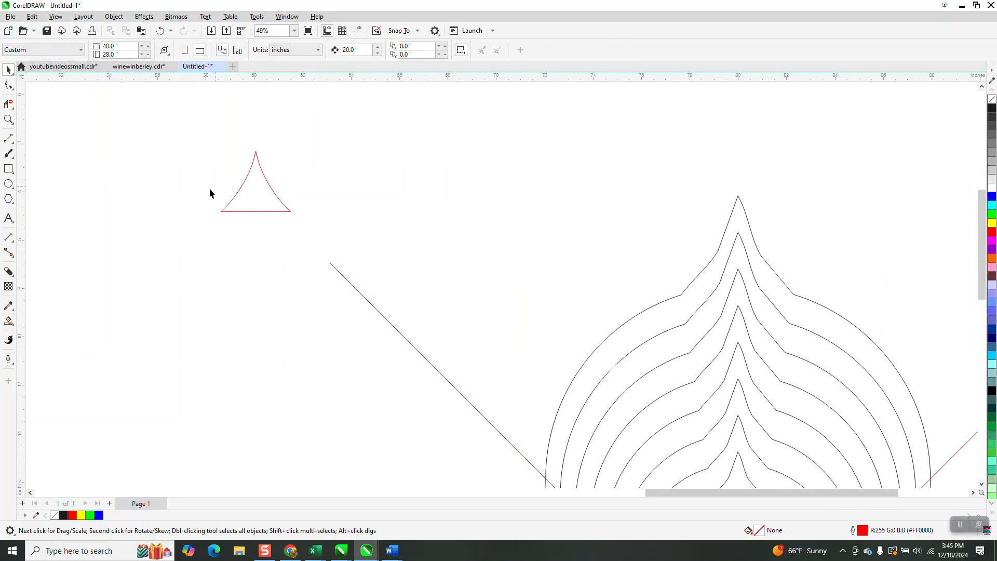
click(8, 321)
click(259, 194)
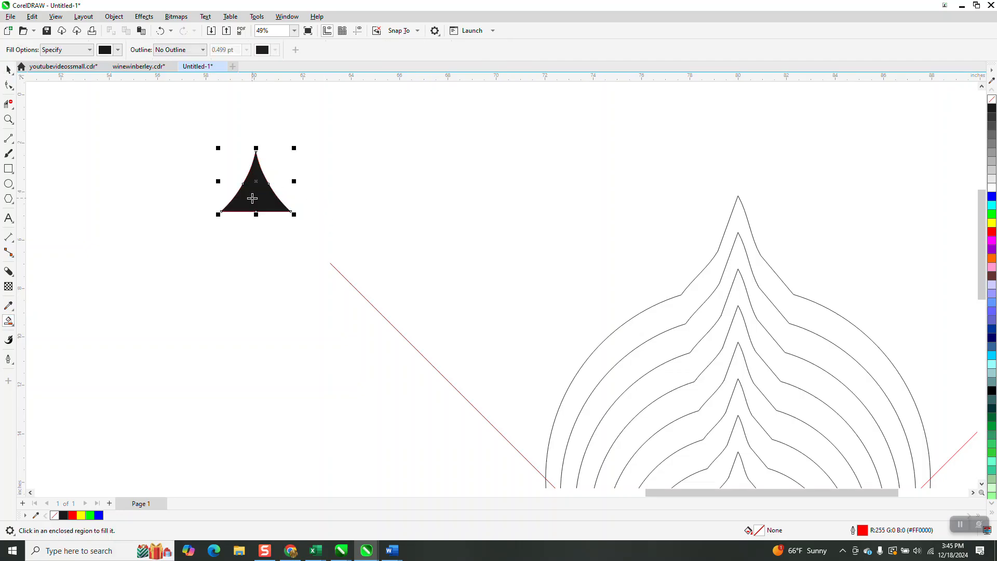
- Center the filled point on the page and give it no fill and a red outline
scroll(331, 214, down, 5)
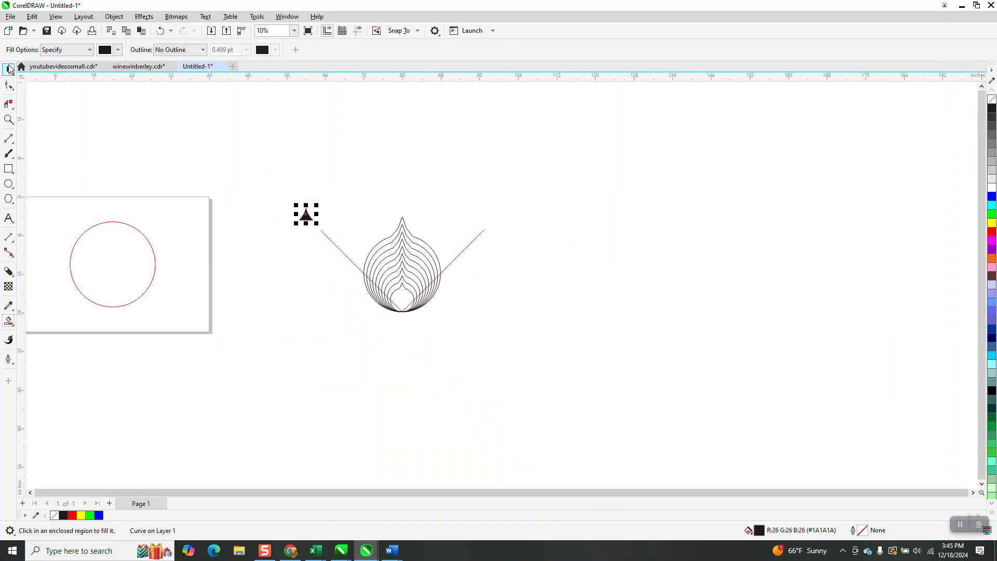
key(p)
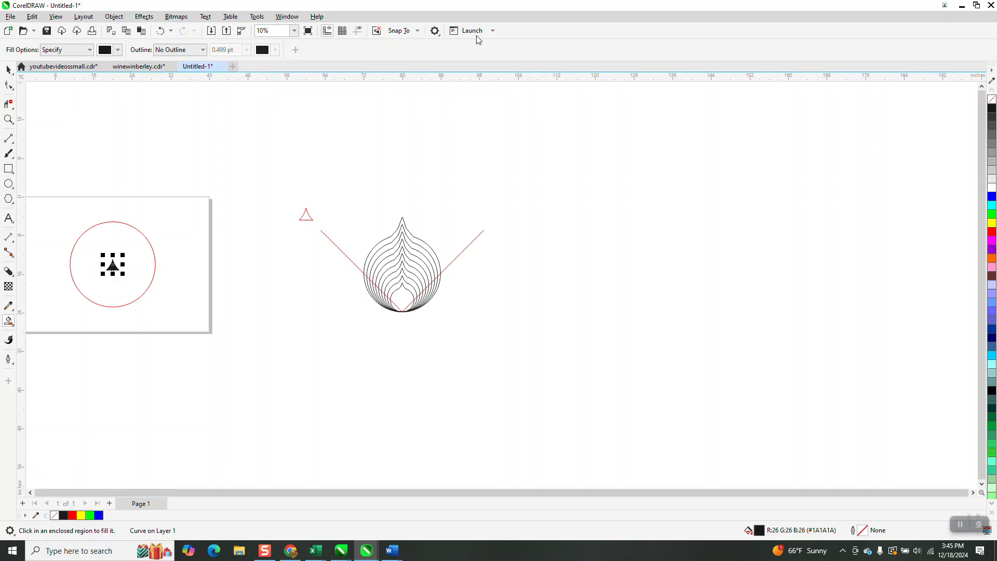
click(992, 101)
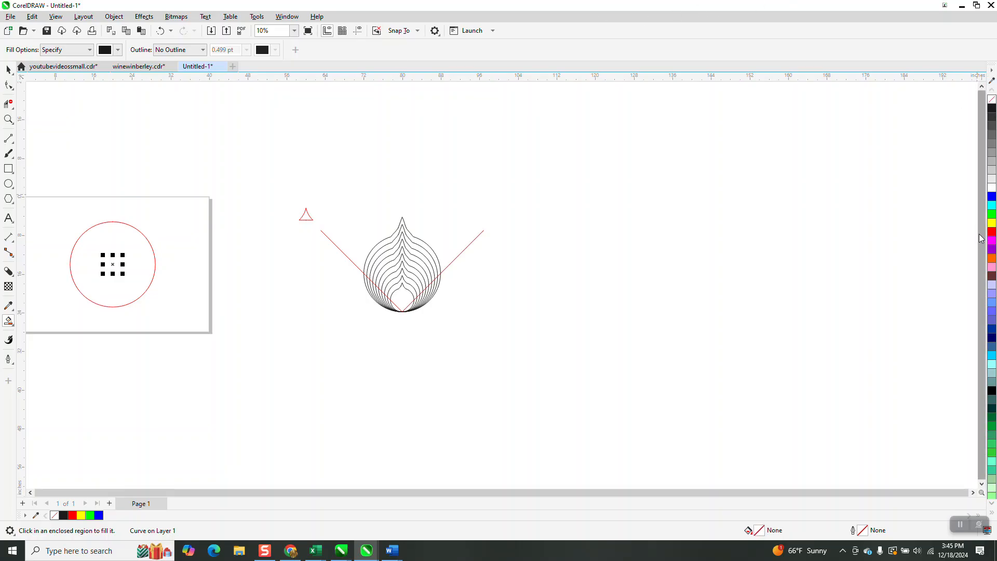
right_click(988, 235)
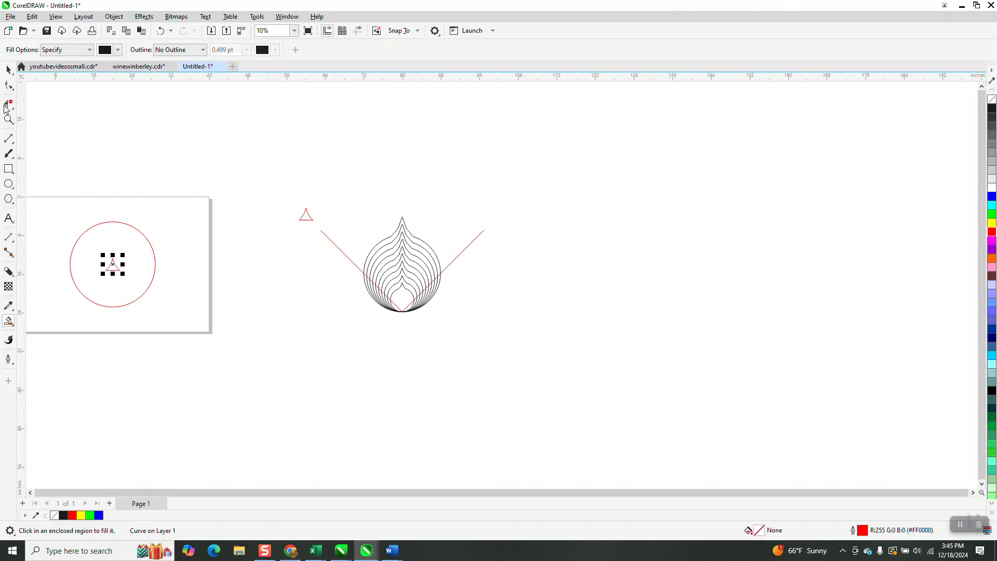
- Move the point straight up onto the top of the circle so its base corners meet the circle's edge
click(8, 119)
drag(43, 217, 196, 338)
click(8, 69)
click(428, 225)
drag(435, 249, 432, 140)
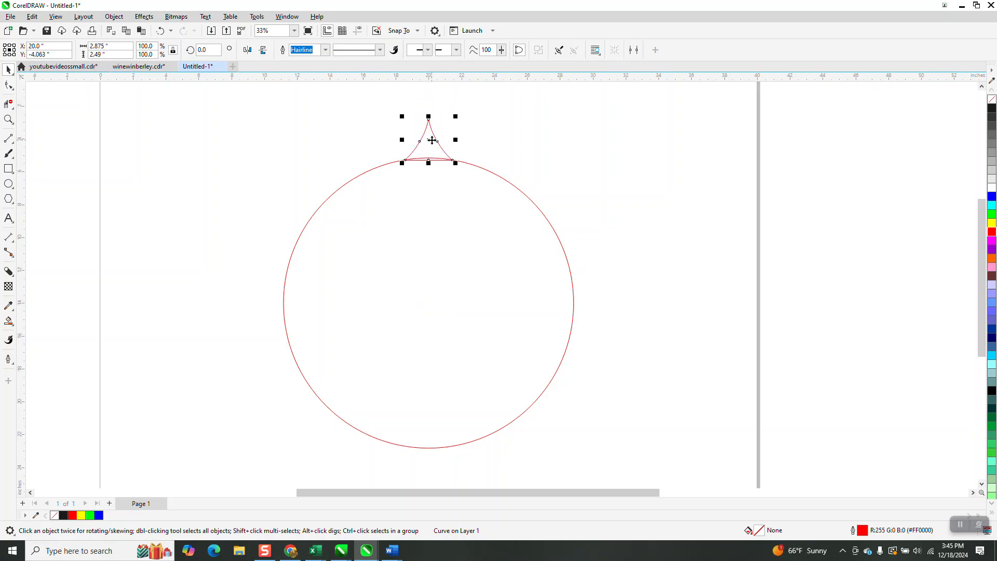
- Remove the point's base line and the circle's arc inside the point with the Virtual Segment Delete tool
click(8, 120)
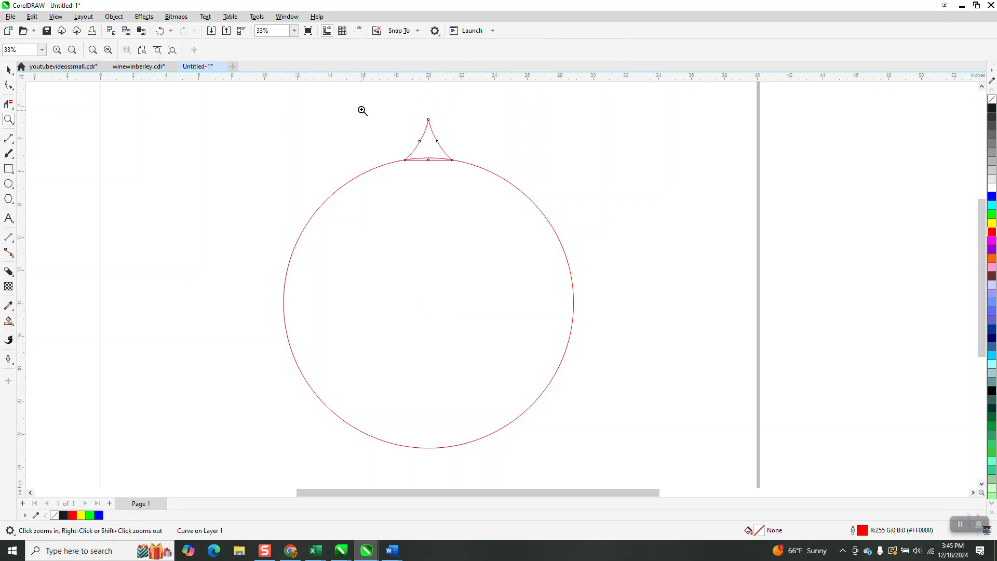
drag(360, 111, 556, 222)
right_click(331, 240)
click(8, 104)
drag(373, 244, 380, 283)
- Smart Fill the combined circle and point outline, and move the filled shape off to the right
scroll(305, 171, down, 3)
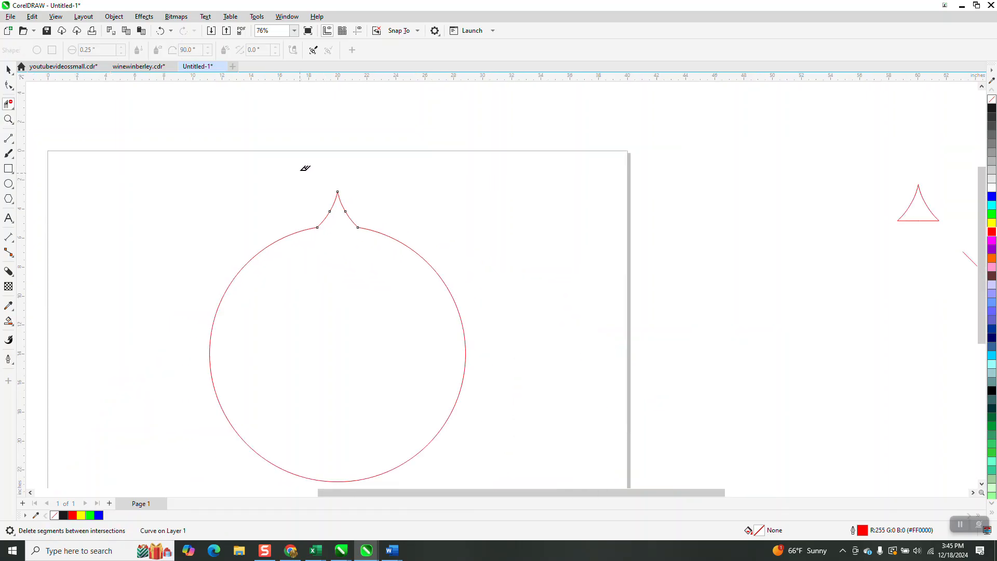
click(8, 321)
click(338, 301)
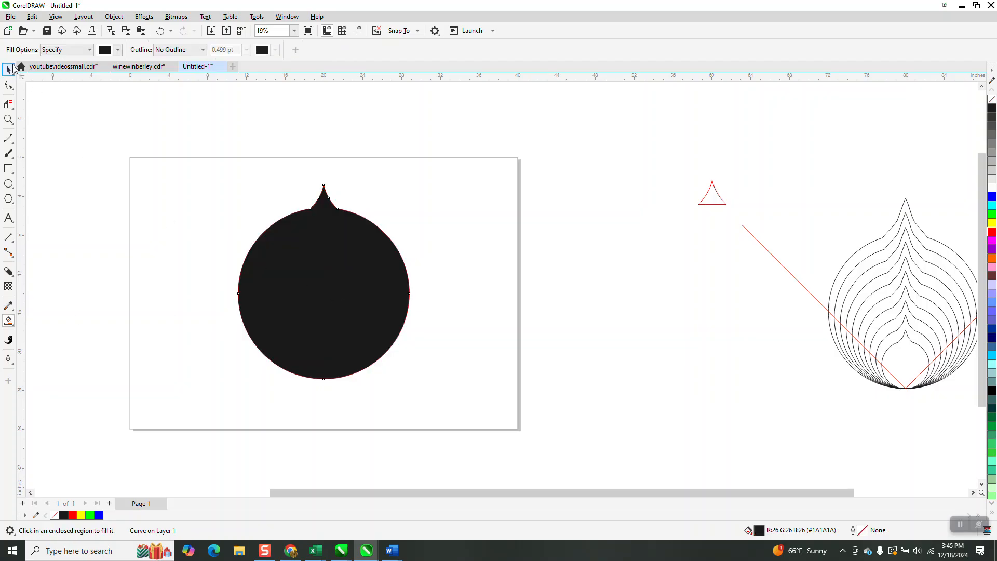
click(8, 71)
drag(319, 252, 537, 270)
- Move the leftover point outline to the page's upper-left corner and delete the leftover open circle
click(325, 198)
drag(325, 198, 143, 169)
click(216, 206)
drag(212, 161, 421, 398)
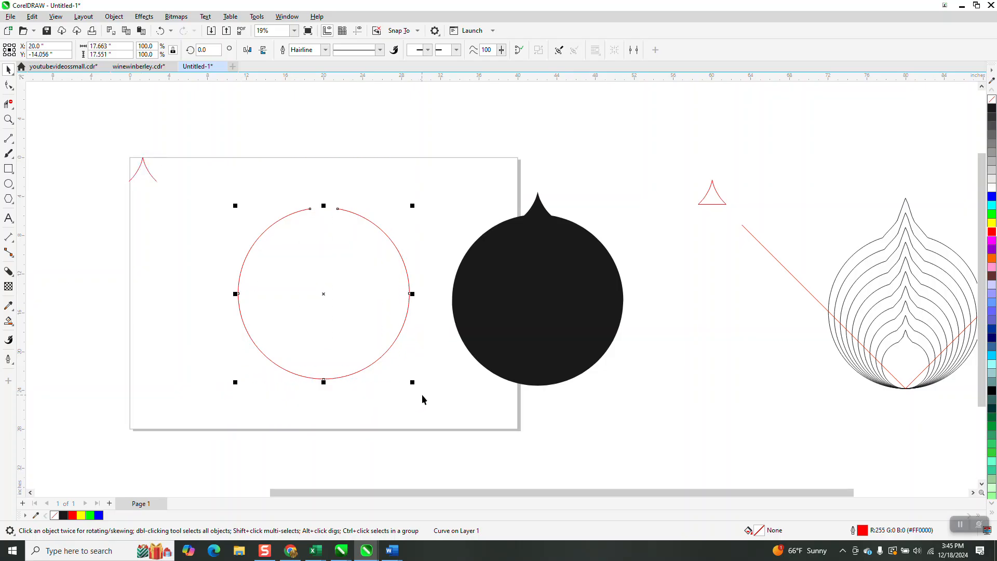
key(Delete)
- Center the filled pointed circle on the page and change it to no fill with a black outline
click(528, 331)
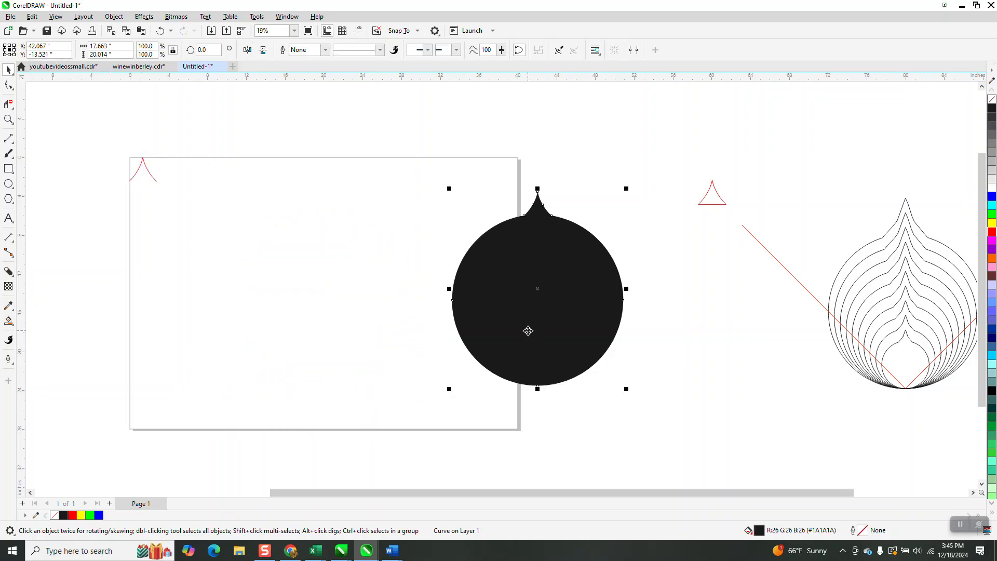
key(p)
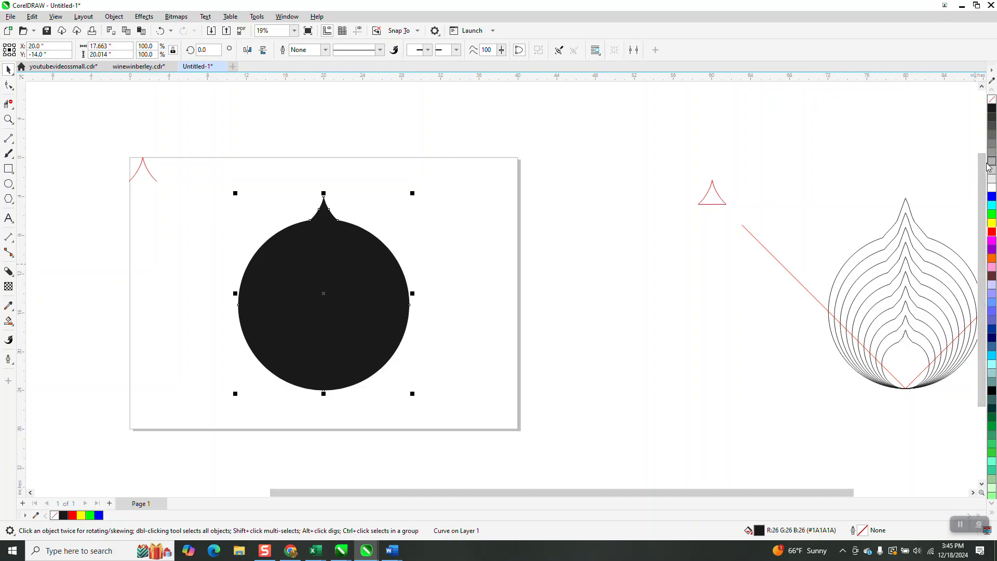
click(992, 99)
right_click(992, 107)
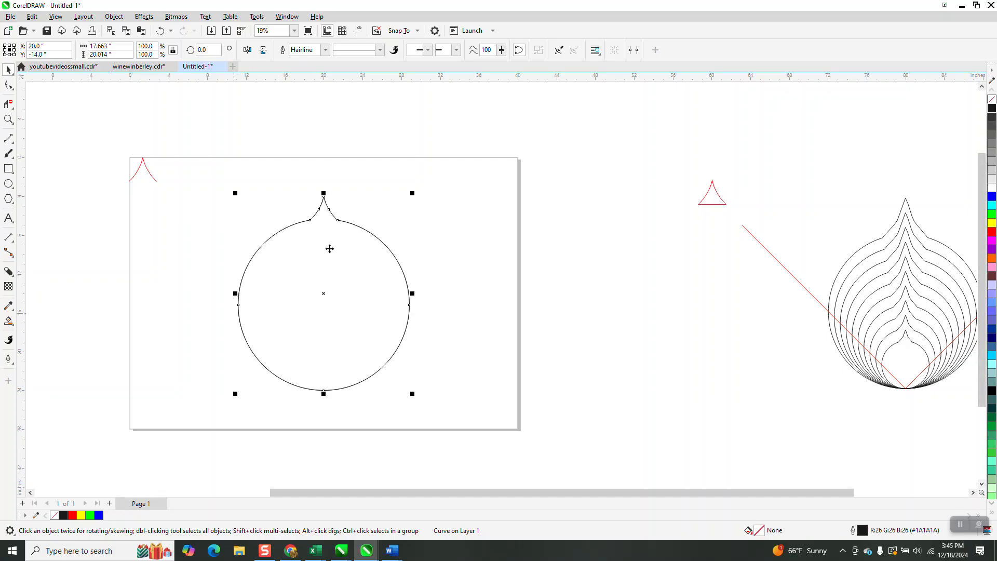
- Create a copy of the pointed circle scaled to about 20 percent and align it with the large shape's bottom
drag(412, 192, 371, 269)
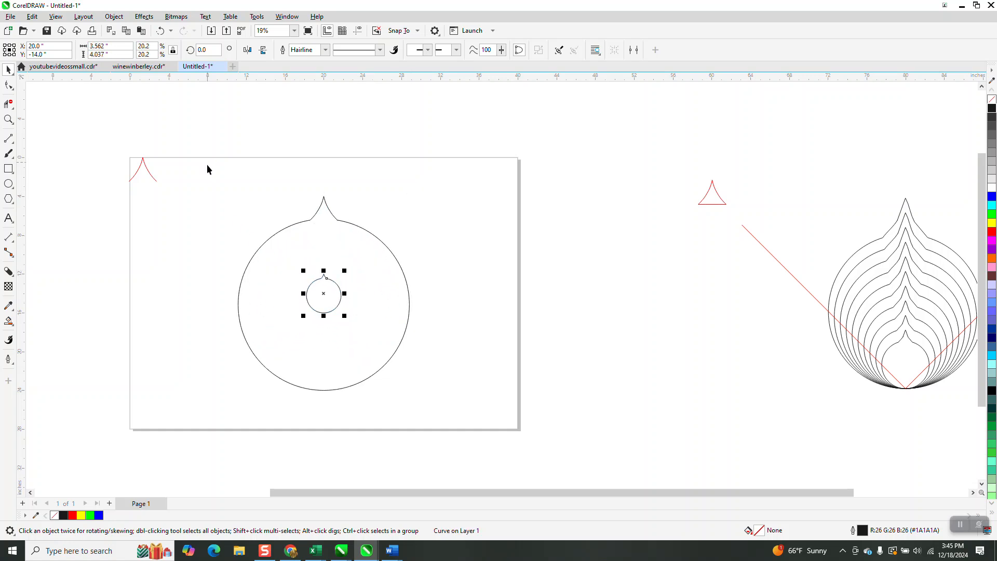
drag(626, 465, 626, 464)
key(b)
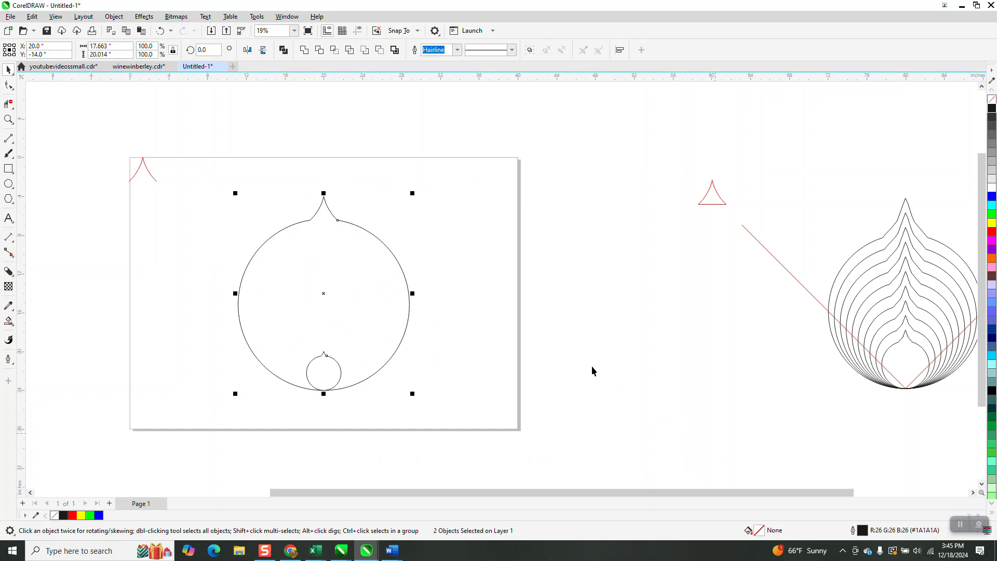
click(13, 143)
click(78, 150)
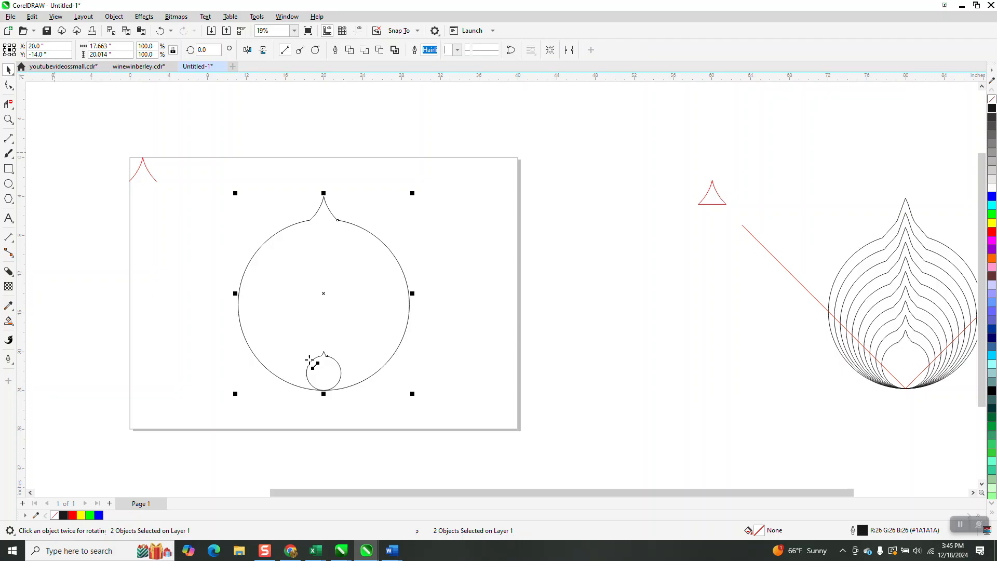
drag(323, 390, 325, 174)
drag(325, 166, 324, 155)
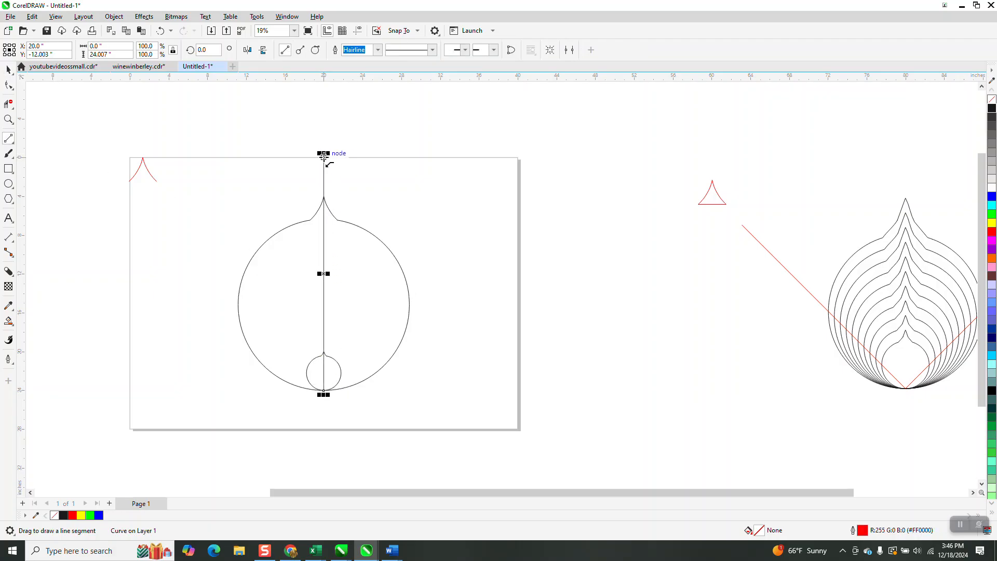
click(8, 69)
click(323, 273)
drag(323, 273, 321, 383)
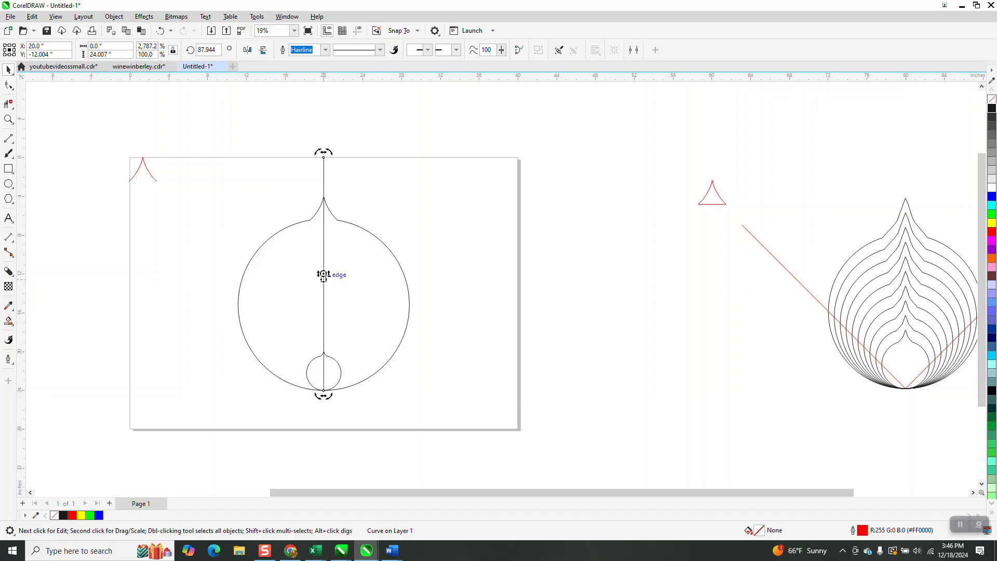
mouse_move(324, 274)
mouse_down()
mouse_move(332, 358)
mouse_move(323, 385)
mouse_up()
click(9, 119)
drag(270, 230, 502, 469)
click(8, 69)
click(396, 159)
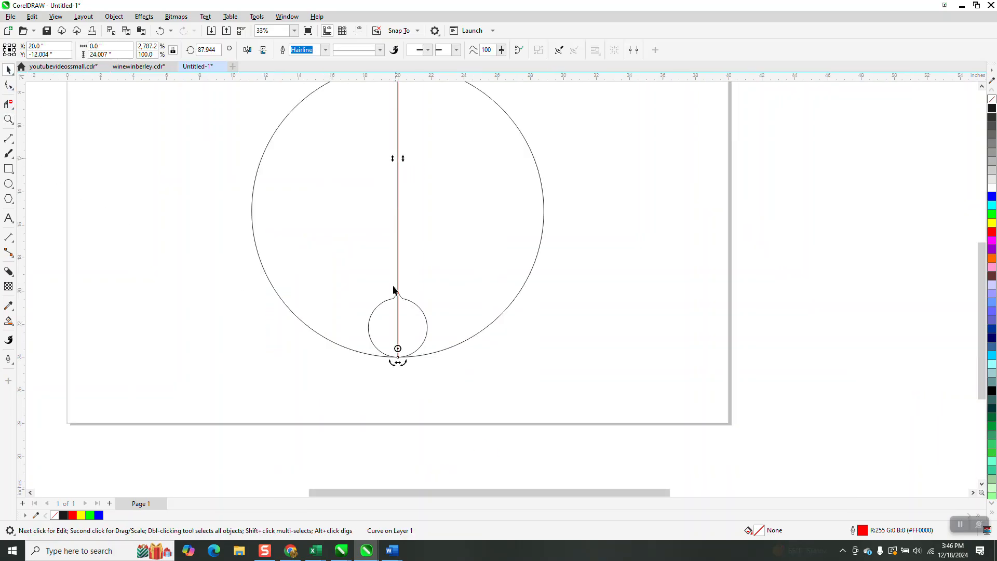
drag(400, 349, 398, 357)
scroll(317, 353, down, 2)
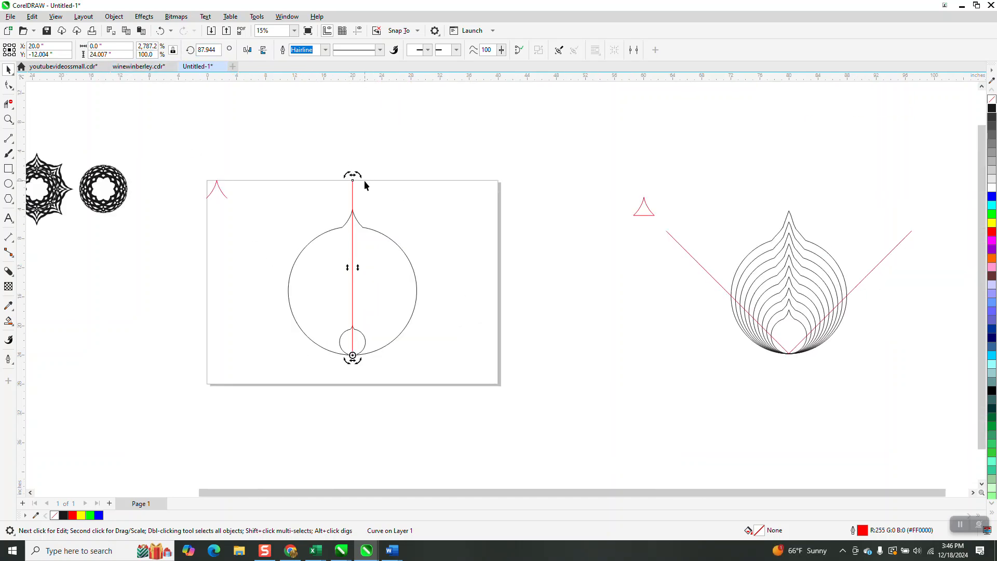
key(Delete)
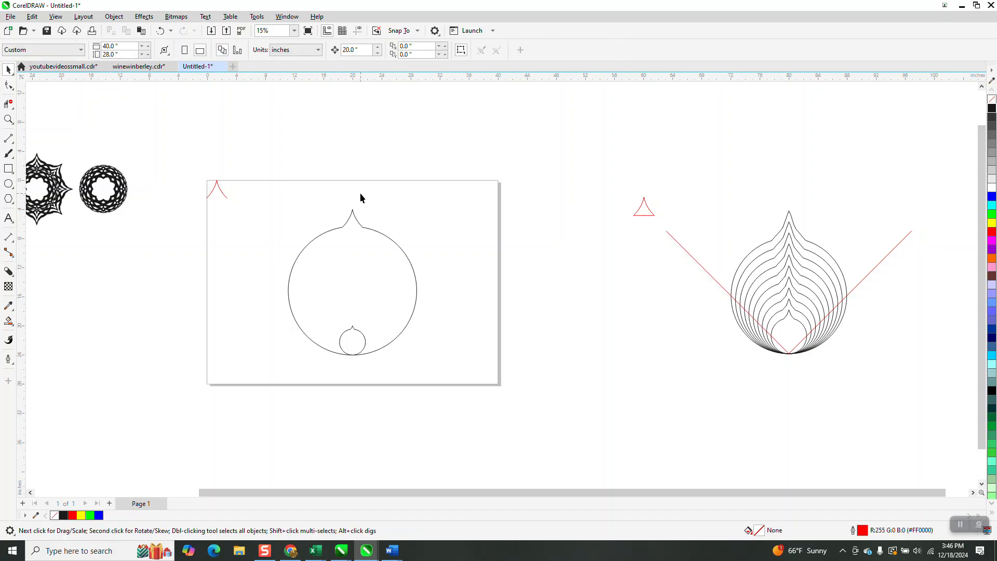
- Draw a vertical line about 39.6 inches long through the page center and trim off its part below the pointed circles
click(8, 138)
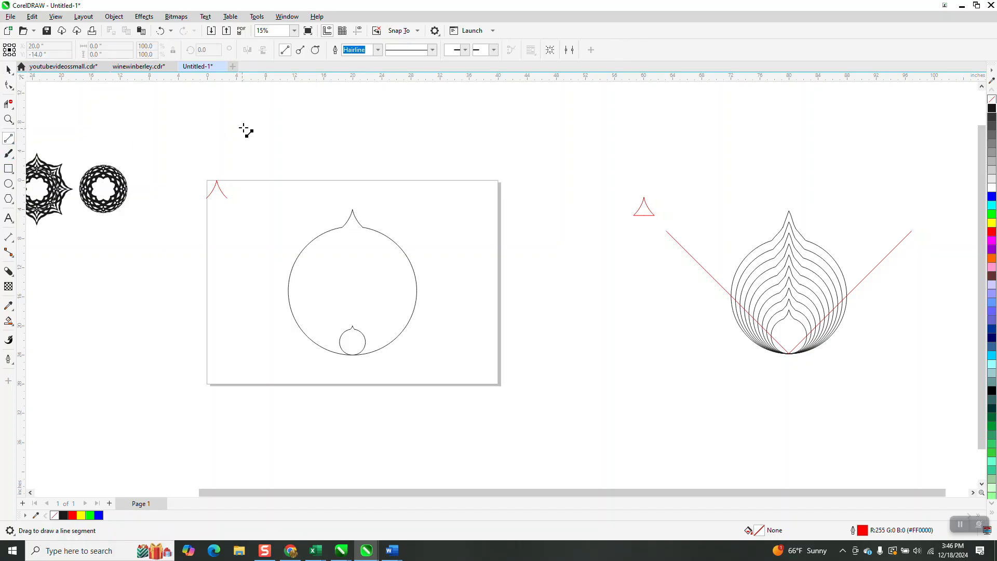
drag(261, 120, 229, 413)
key(p)
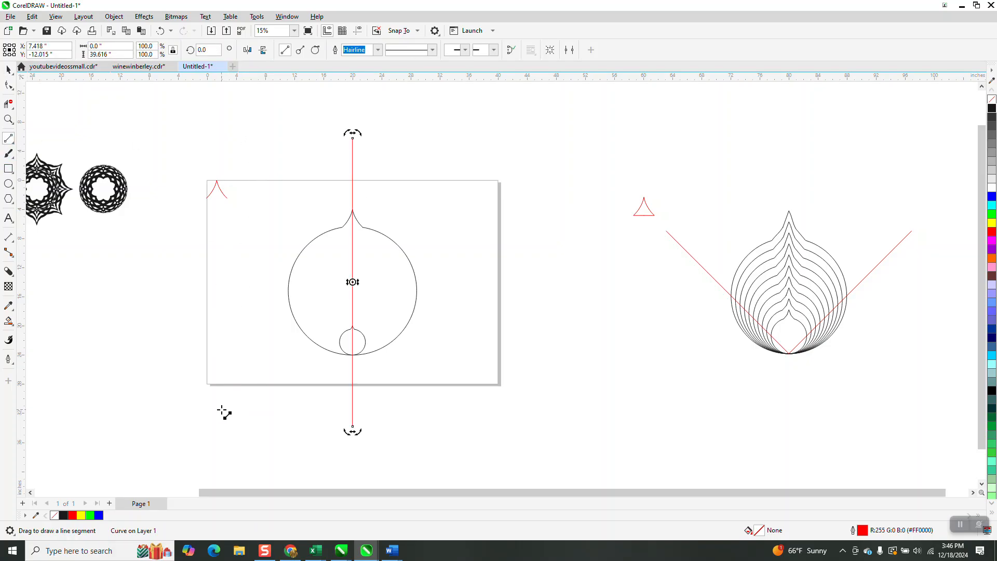
click(9, 104)
drag(329, 379, 411, 396)
- Move the line's rotation center to its lower end at the circles' bottom and rotate the line 45 degrees
click(9, 69)
click(352, 246)
drag(353, 246, 353, 356)
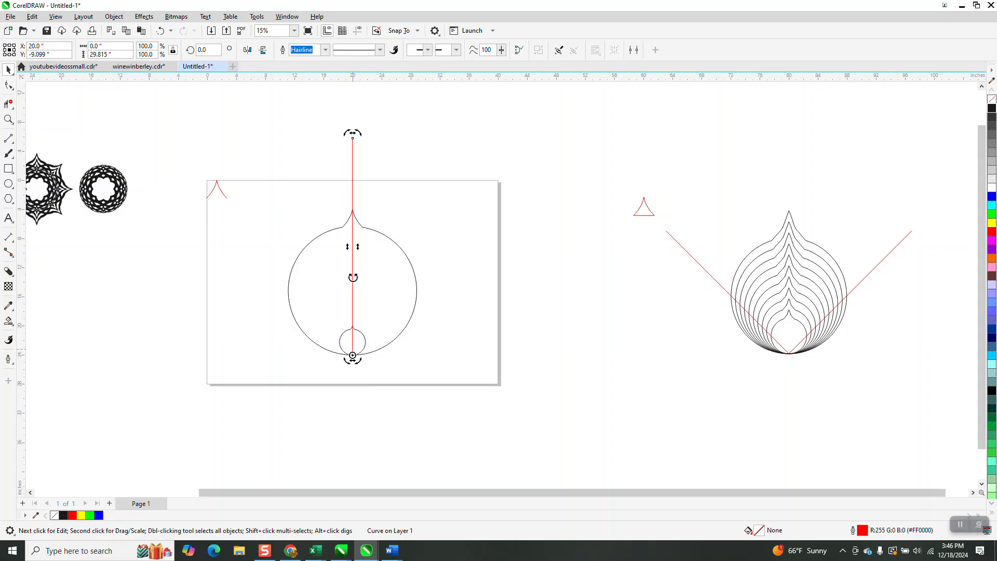
double_click(208, 51)
text(45)
key(Return)
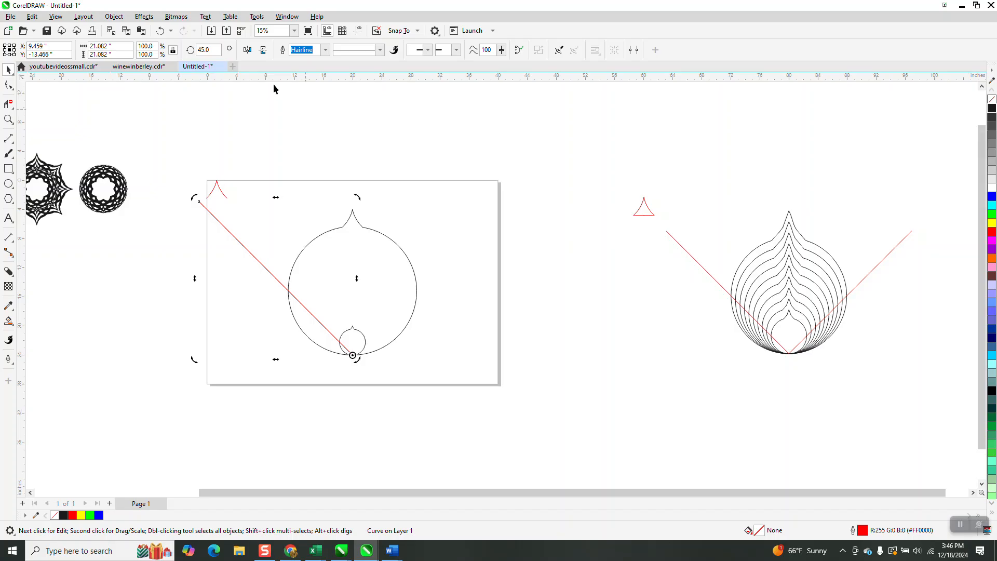
- Add a copy of the line rotated to -45 degrees about the same lower end to form a V
double_click(205, 50)
text(45)
key(Return)
double_click(205, 50)
text(-45)
key(Return)
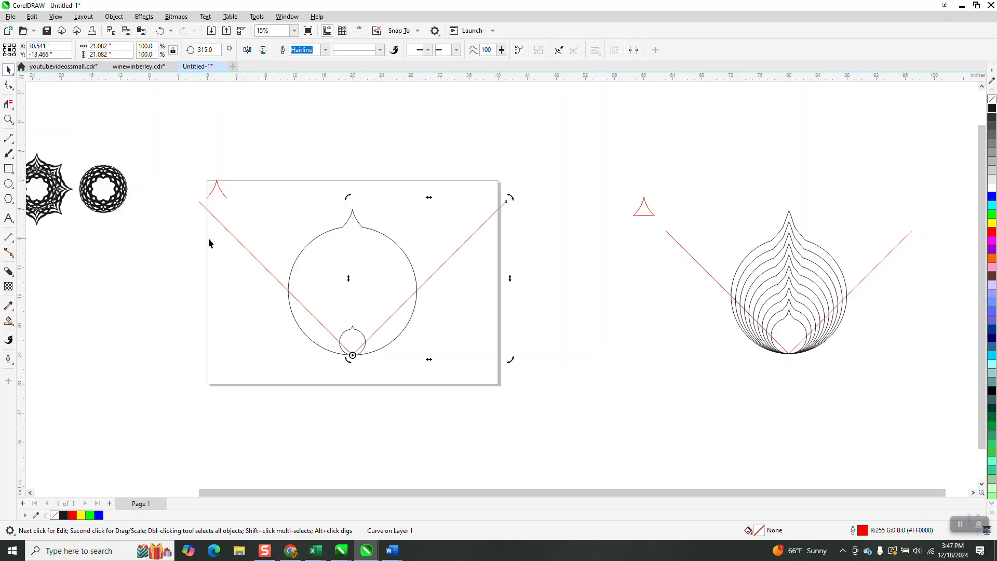
- Group the two angled lines and nudge the group down 20 inches, clear of the pointed circles
shift+click(237, 242)
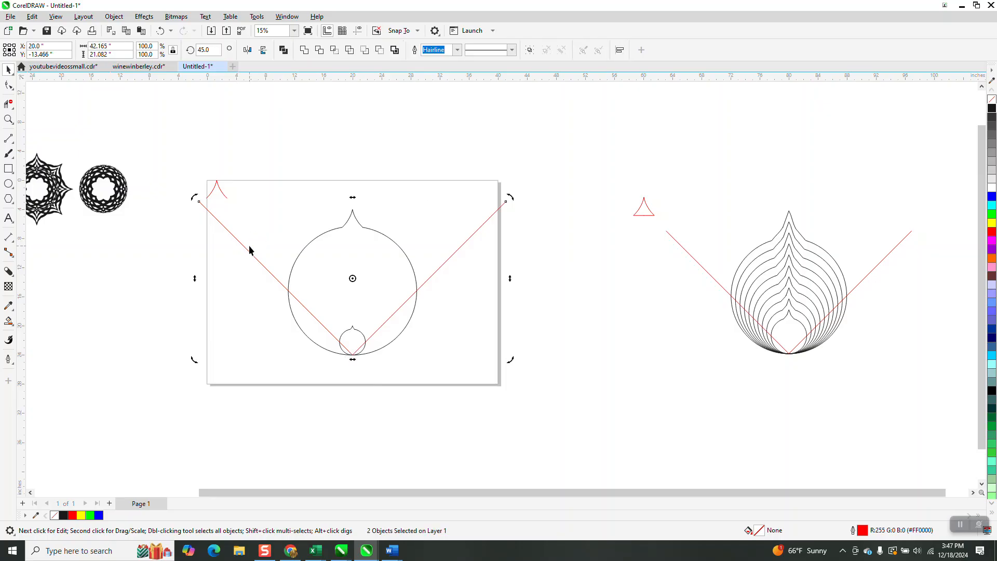
key(ctrl+g)
key(Down)
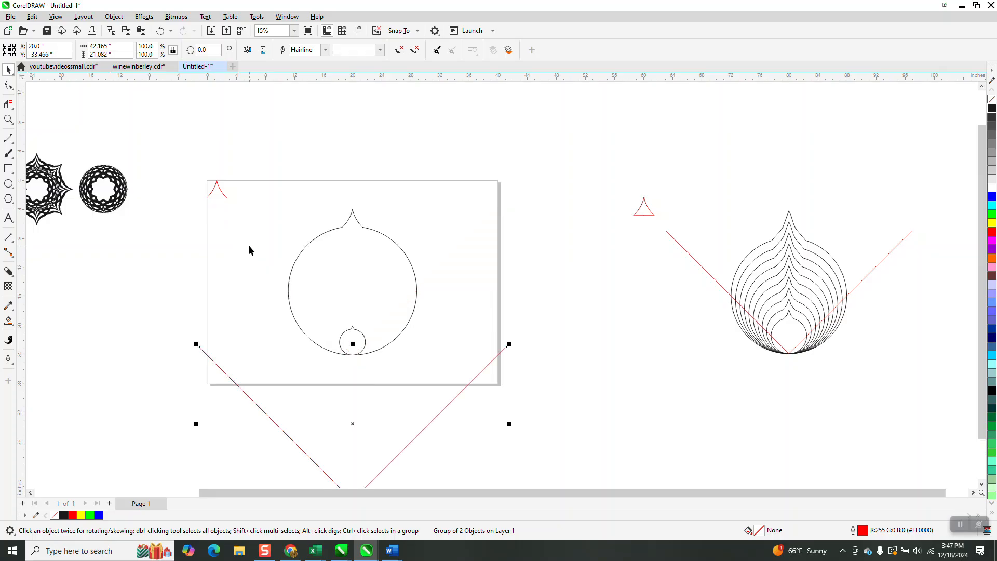
- Blend the large and small pointed circles with 8 intermediate steps
drag(266, 179, 478, 378)
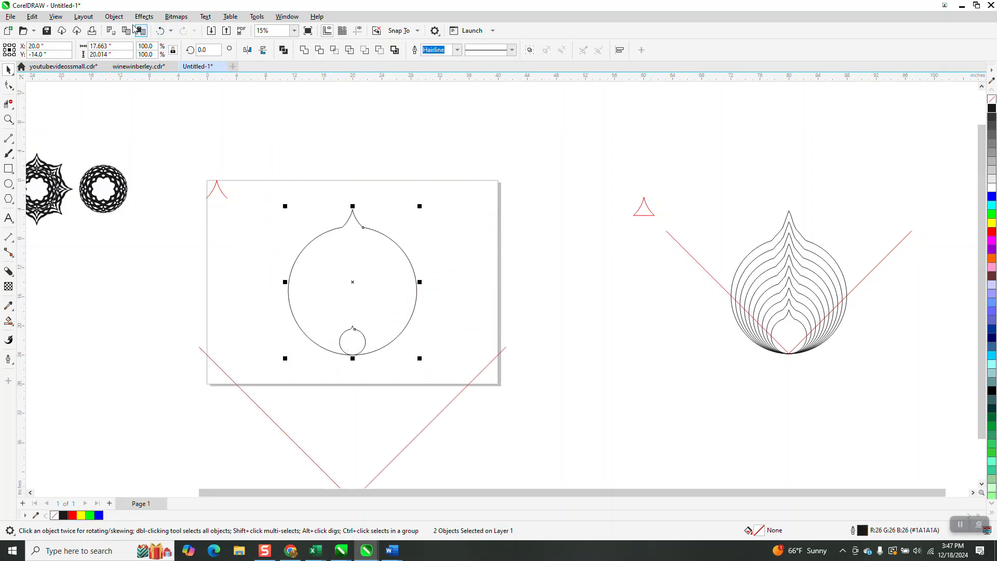
click(144, 16)
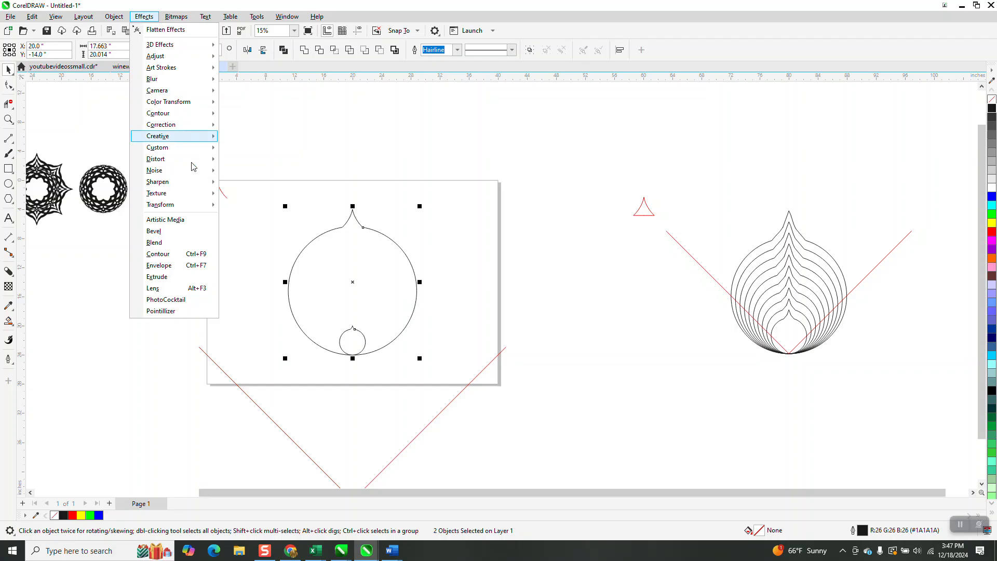
click(154, 242)
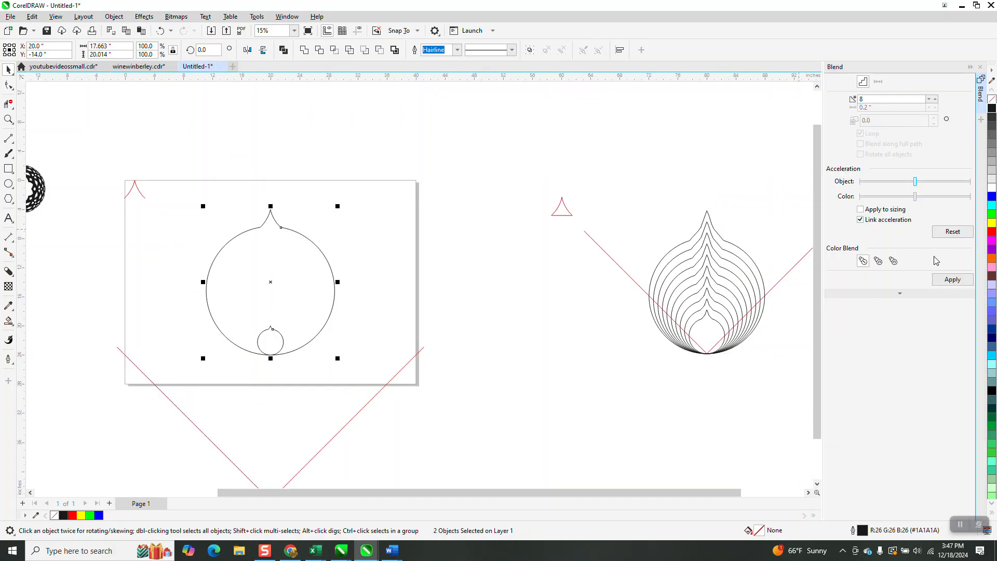
click(952, 279)
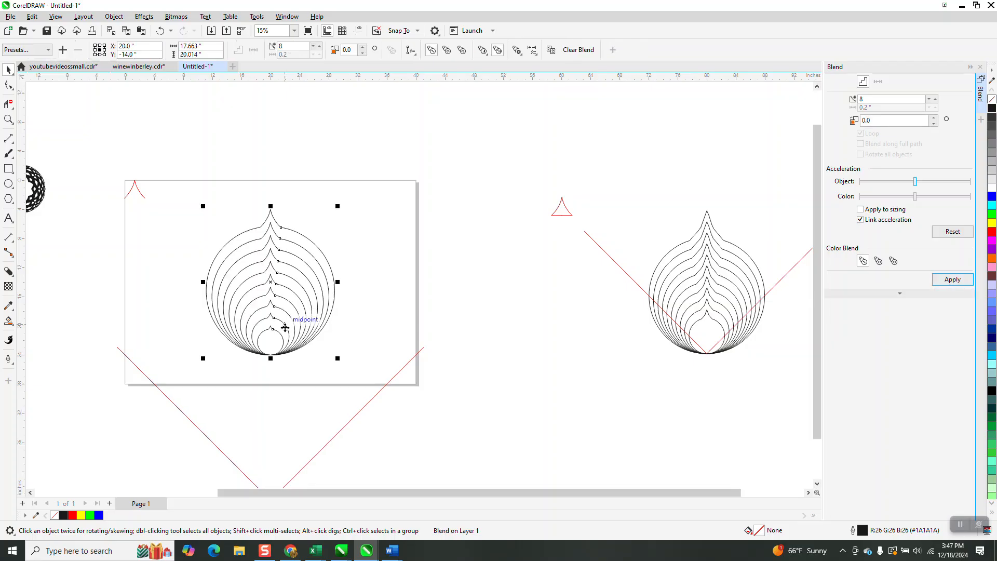
- Smart Fill five alternate bands of the blended pointed circles in black, starting with the outermost band
click(8, 321)
click(255, 239)
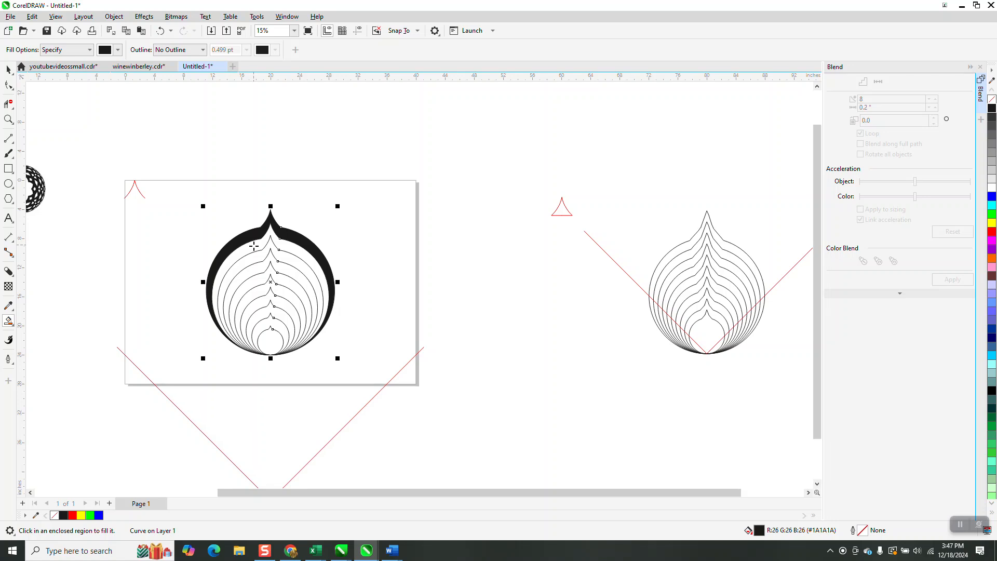
click(257, 259)
click(255, 279)
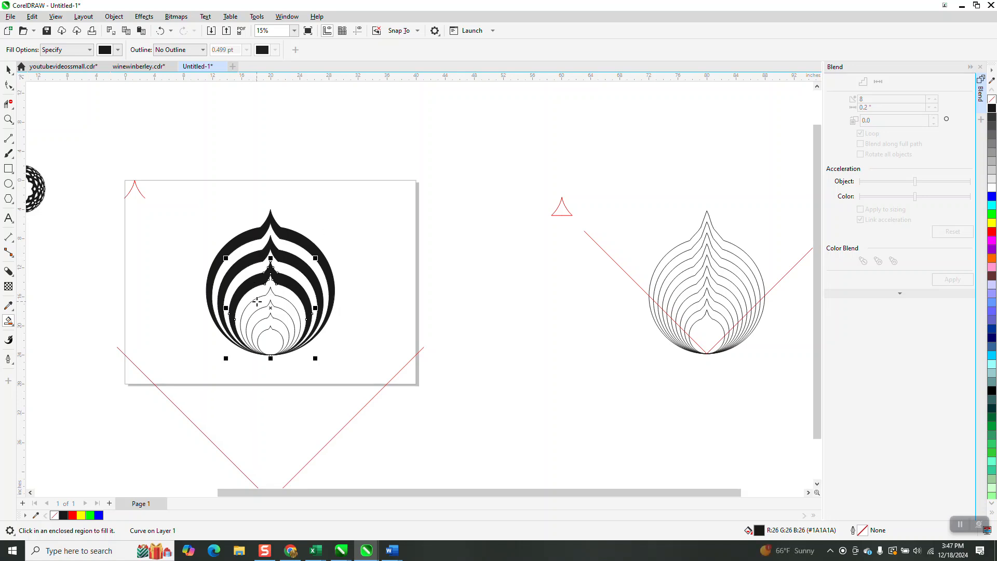
click(256, 298)
click(265, 321)
click(8, 69)
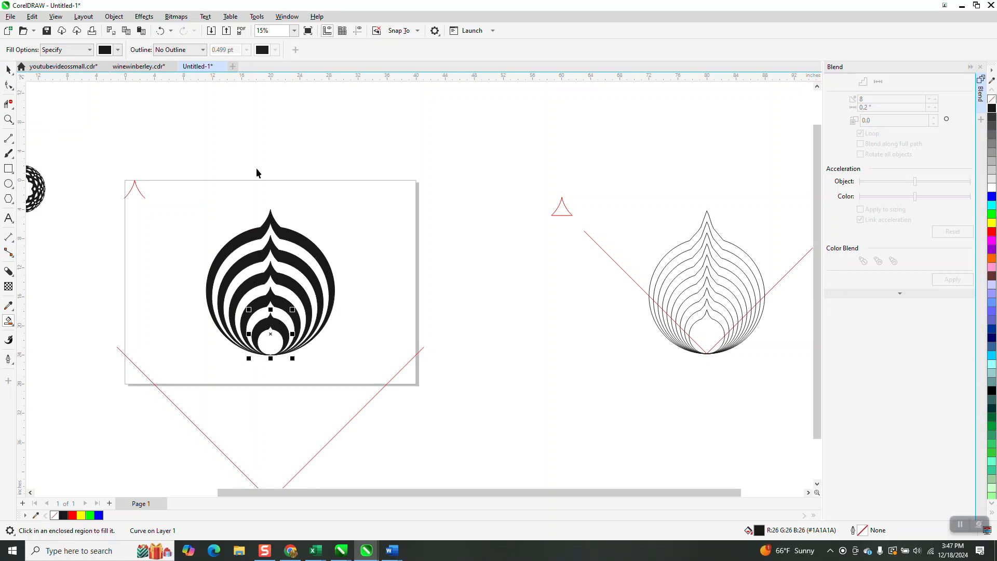
- Nudge each of the five filled bands 20 inches right and delete the blended outlines left behind
click(323, 258)
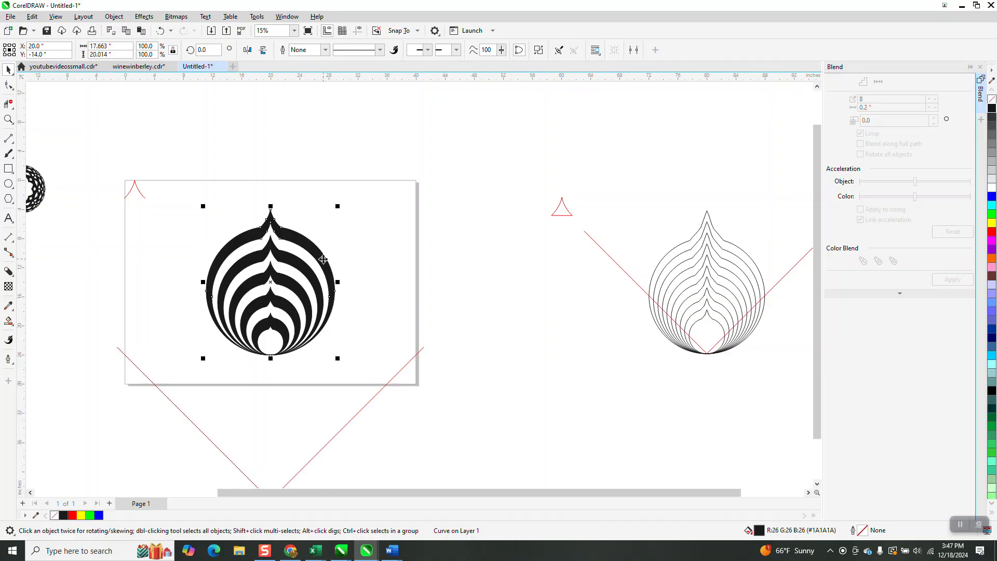
key(Right)
click(319, 290)
key(Right)
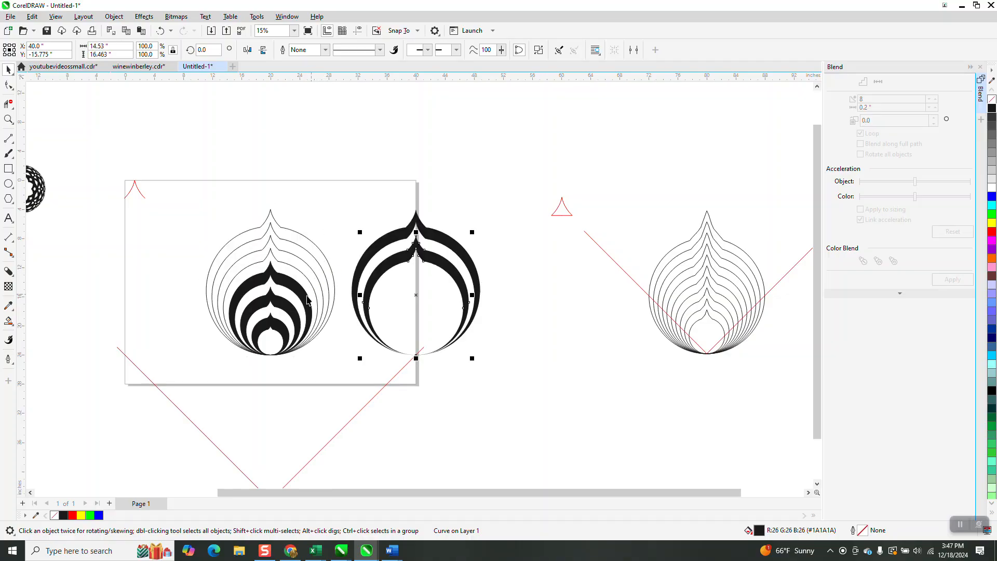
click(304, 302)
key(Right)
click(297, 318)
key(Right)
click(281, 333)
key(Right)
drag(189, 196, 353, 384)
click(354, 385)
- Group the five bands and nudge them 20 inches left, and nudge the V guide lines 20 inches up over them
drag(534, 414, 534, 416)
key(ctrl+g)
key(Left)
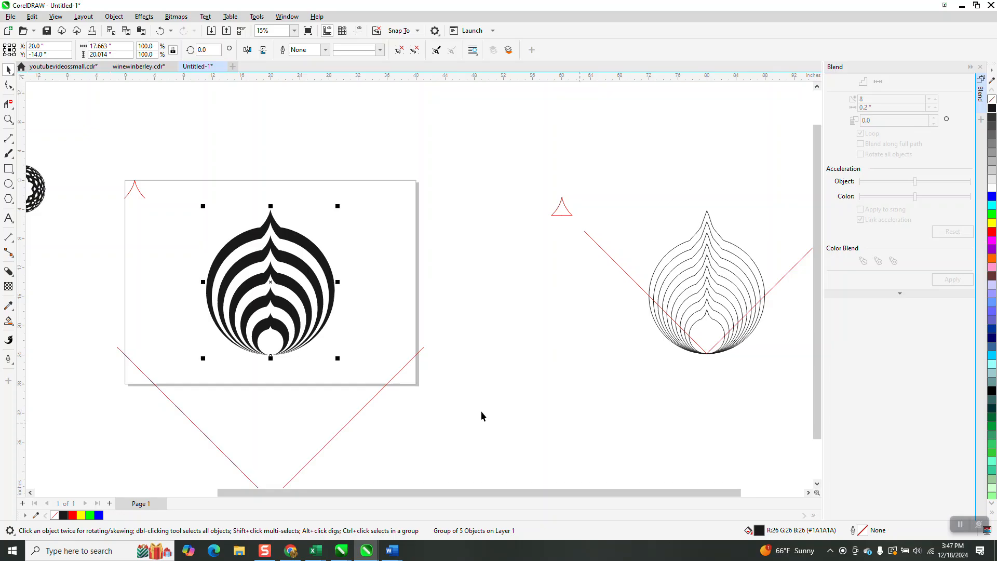
click(377, 397)
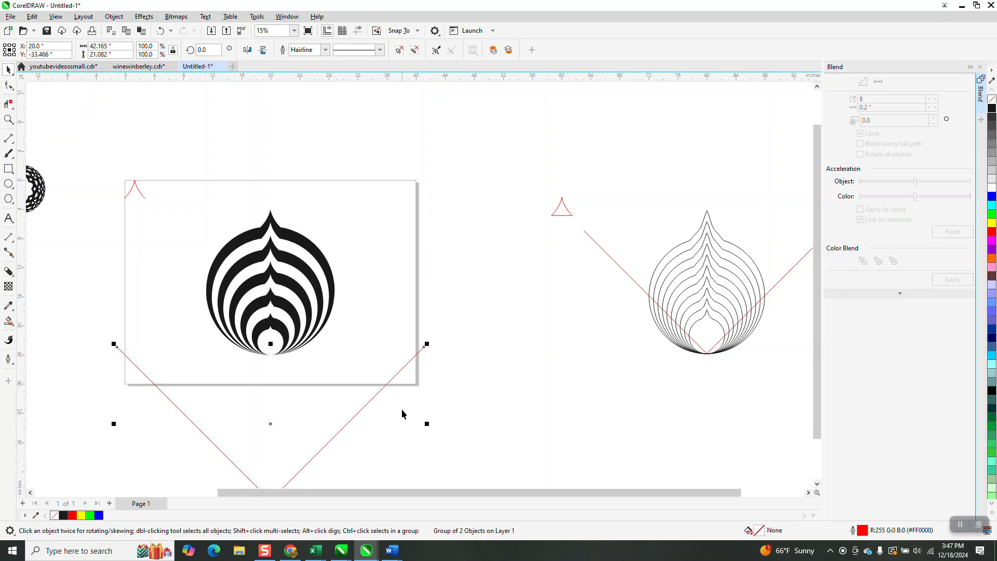
key(Up)
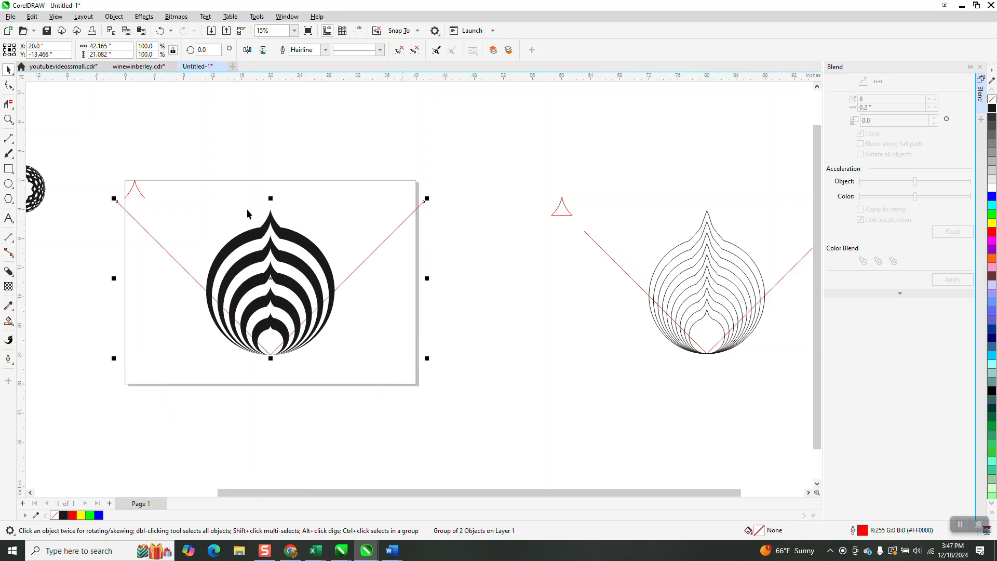
- Undo back to the unblended large and small pointed circles with the V guide lines meeting at their bottom
click(160, 32)
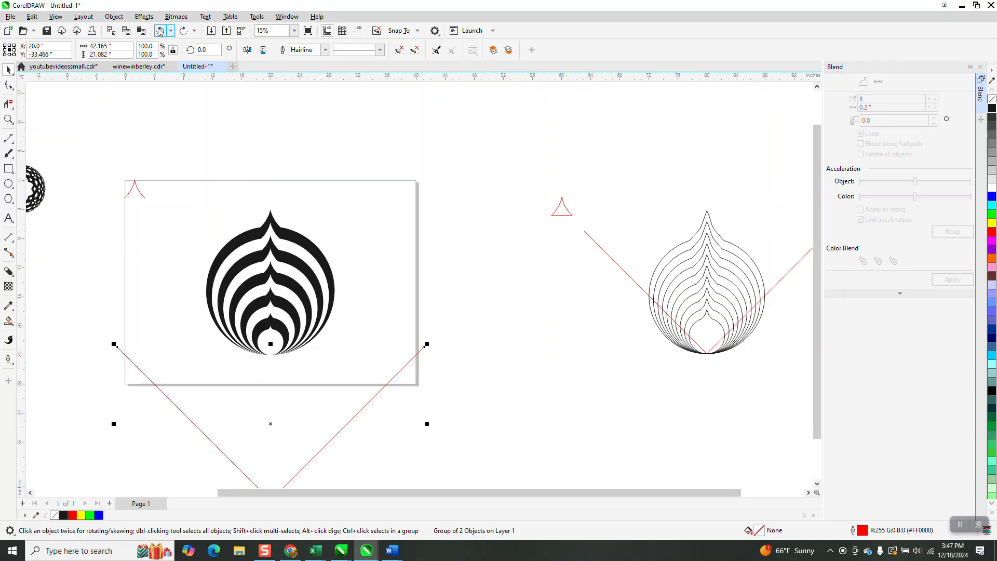
click(160, 31)
click(160, 31)
click(160, 31)
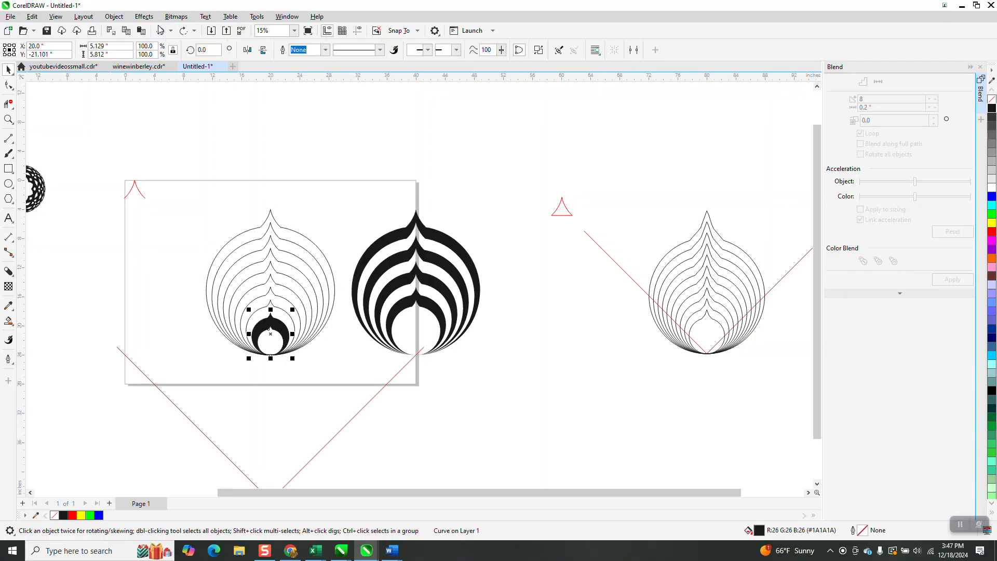
click(160, 31)
click(160, 31)
click(160, 31)
click(160, 31)
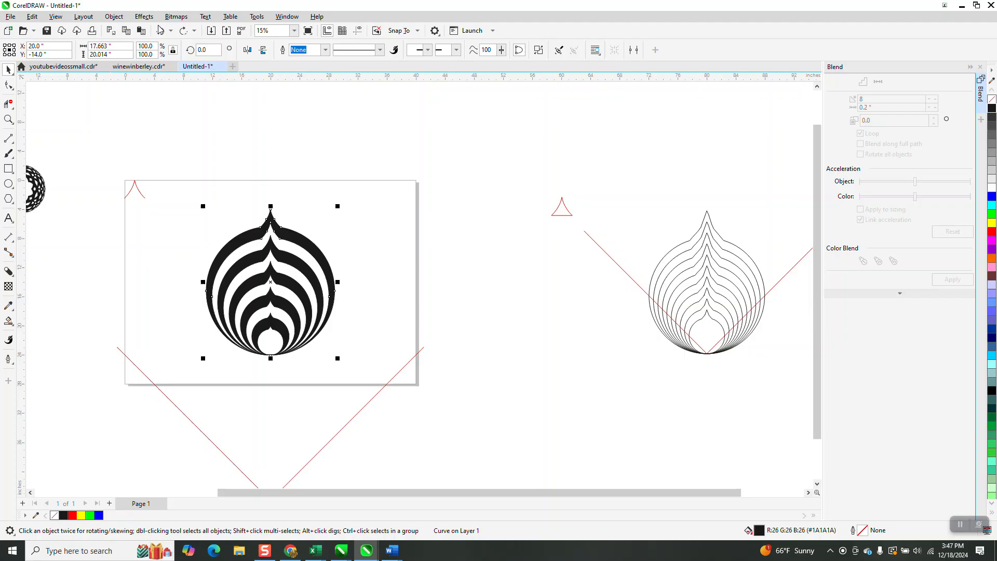
click(160, 31)
click(160, 31)
click(160, 31)
click(160, 31)
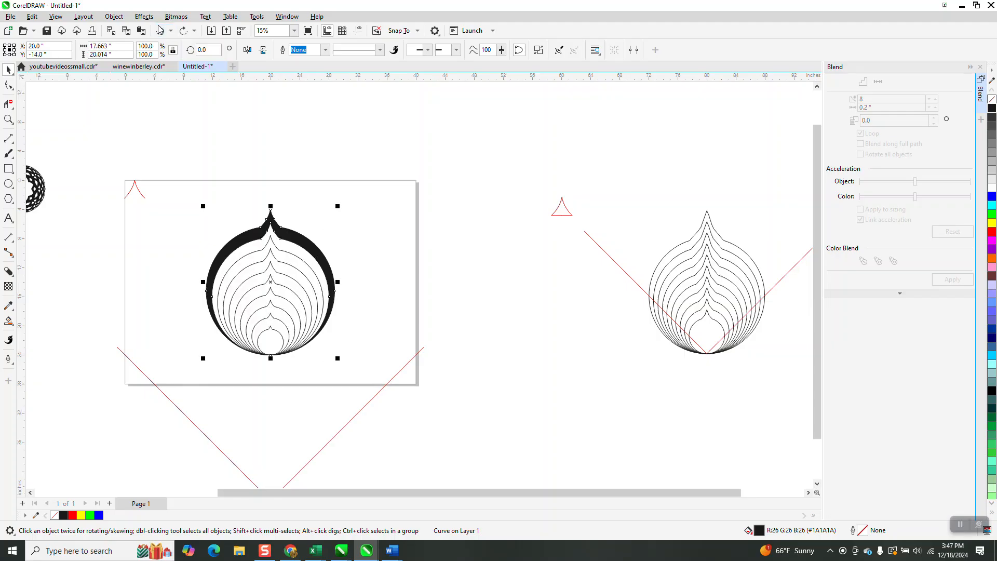
click(160, 31)
click(160, 32)
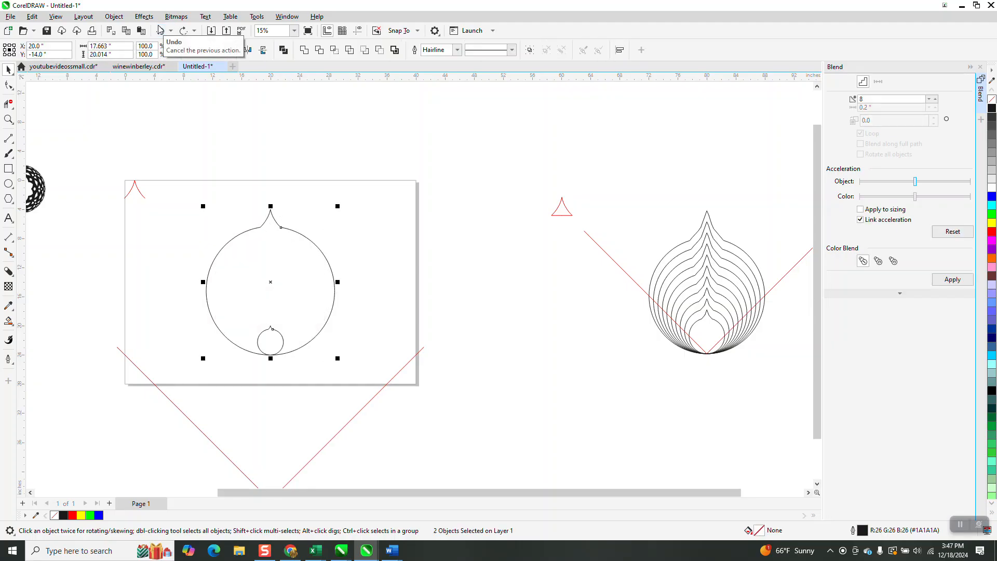
click(160, 31)
click(160, 30)
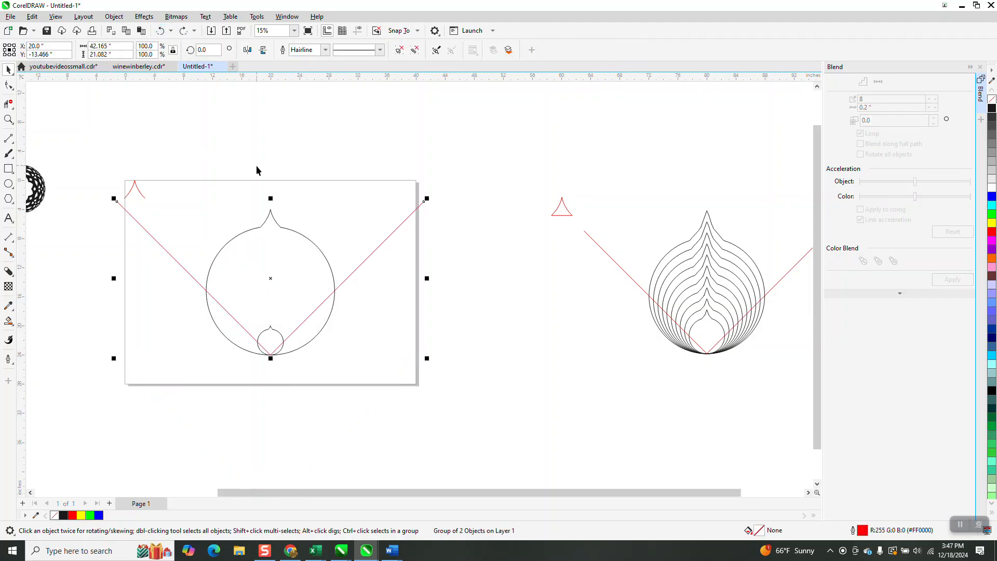
- Blend the large and small pointed circles with 8 steps, keeping the V guide lines in place over them
drag(172, 172, 310, 348)
drag(362, 367, 362, 367)
click(952, 279)
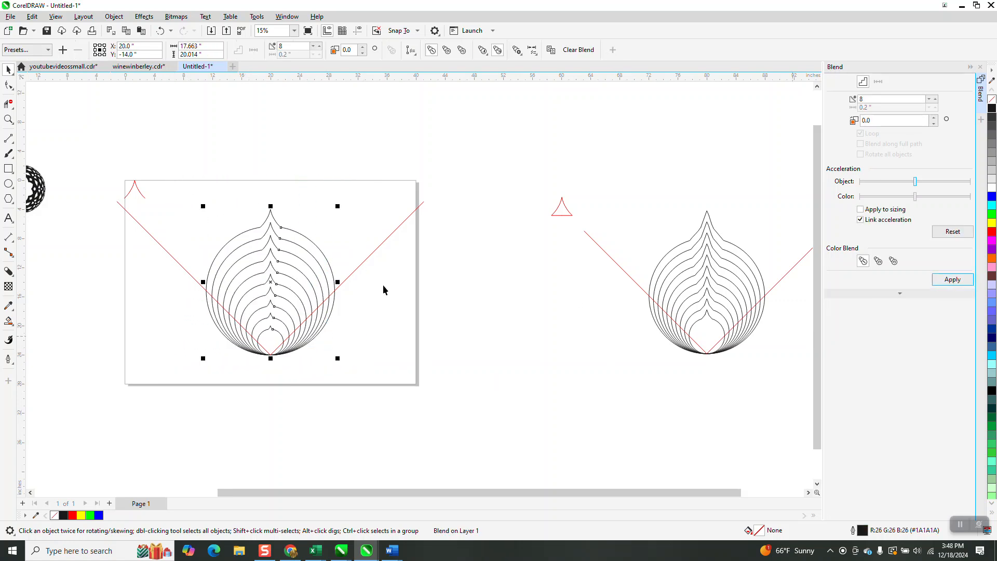
- Smart Fill five alternate bands in black only where they lie above the V guide lines, starting with the outermost
click(8, 320)
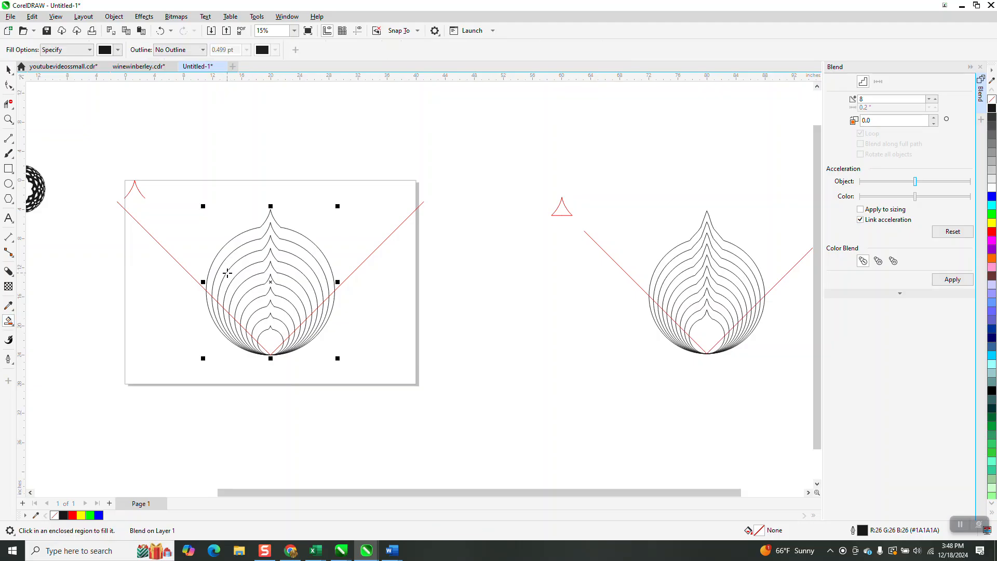
click(218, 259)
click(255, 257)
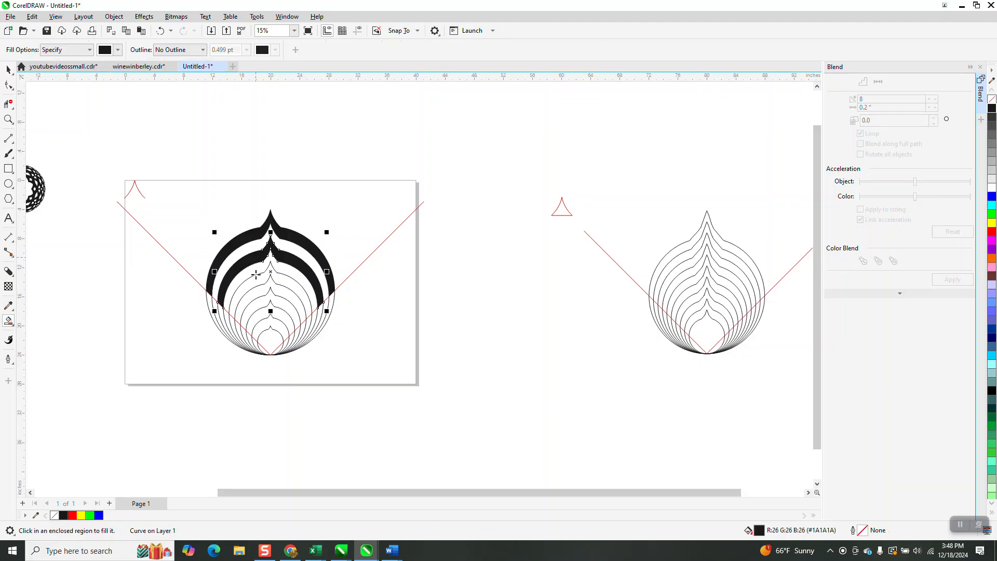
click(259, 280)
click(260, 299)
click(263, 322)
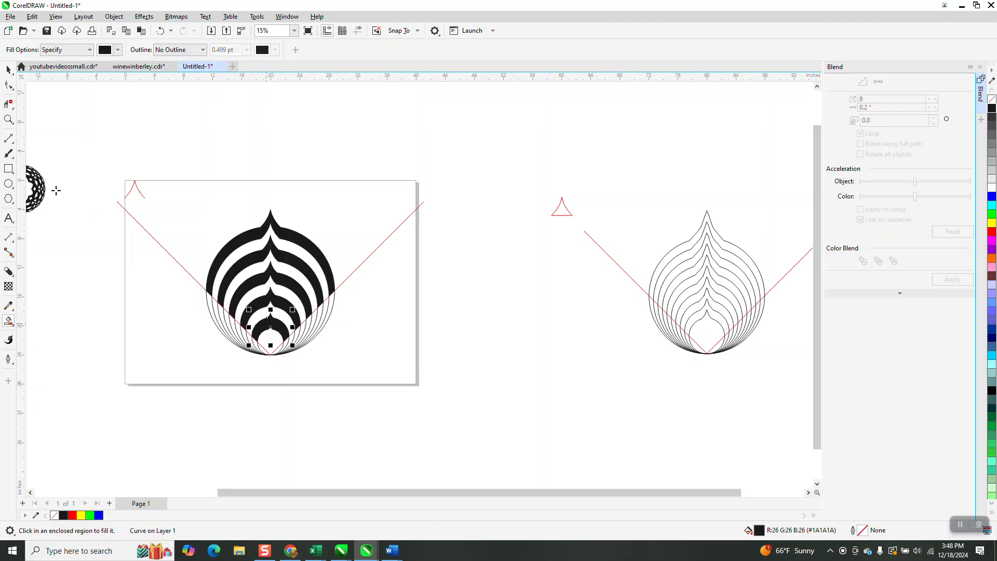
click(8, 69)
click(164, 126)
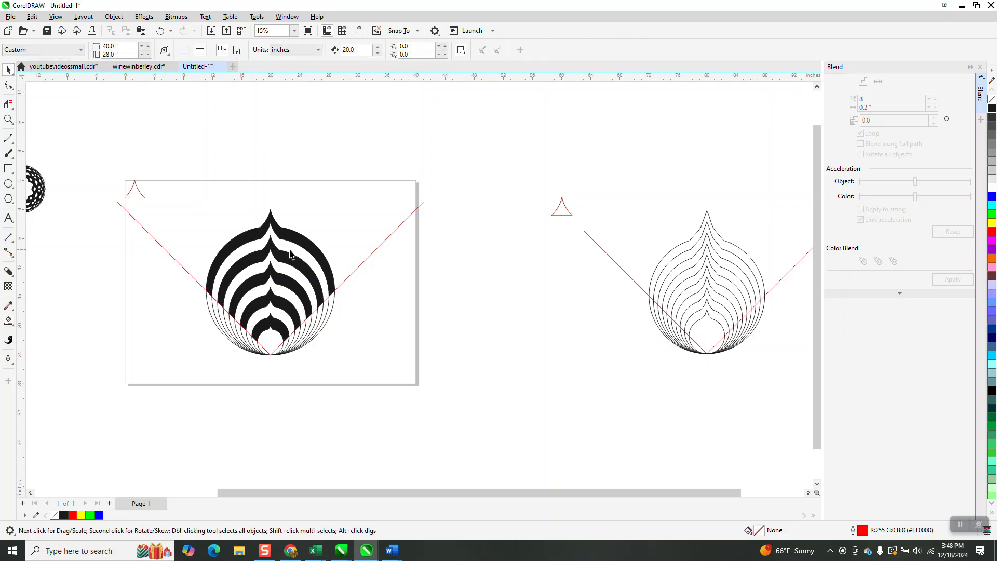
- Nudge the five filled band segments 20 inches right and delete the blend outlines and small red arch left behind
click(299, 249)
key(Right)
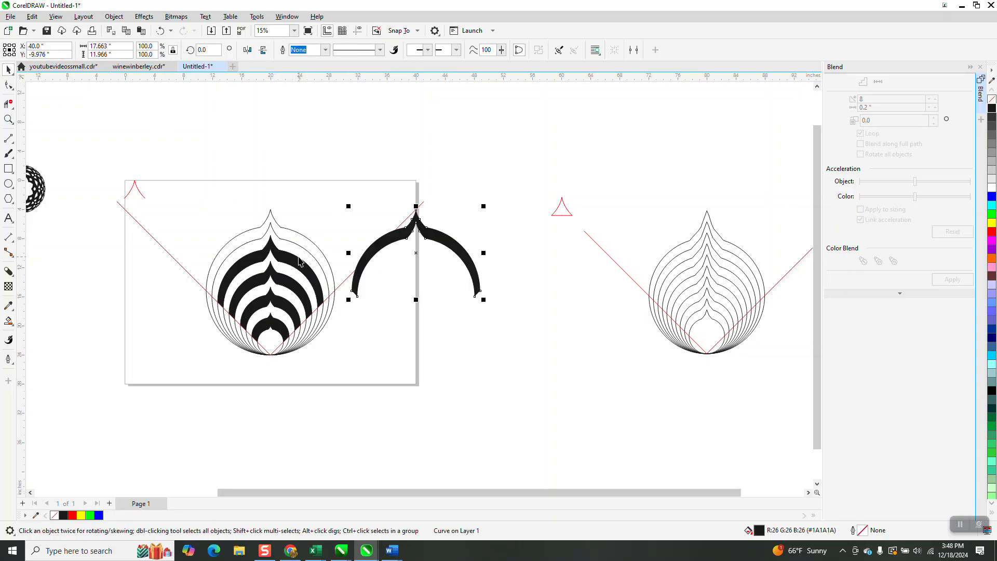
click(301, 270)
key(Right)
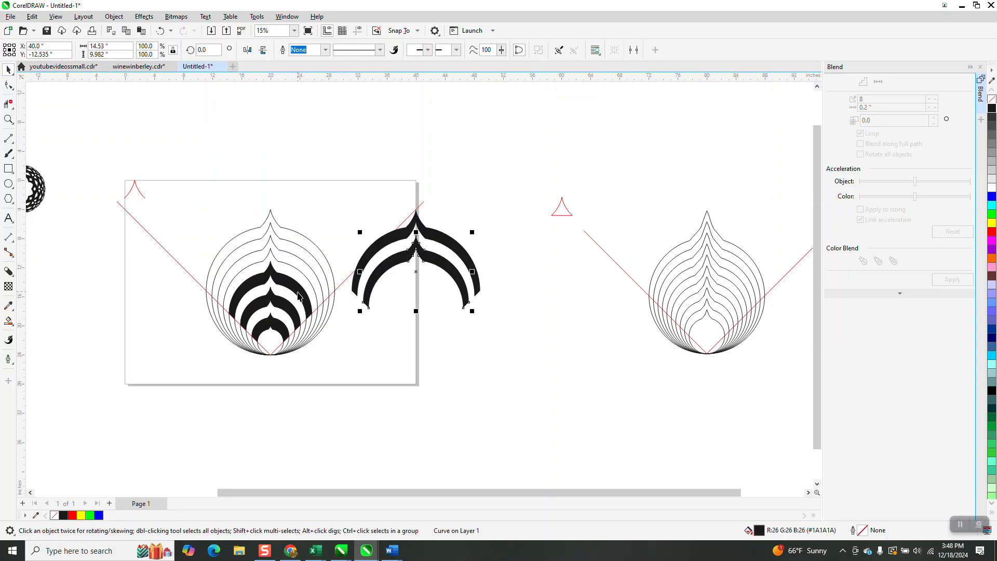
click(296, 308)
key(Right)
click(294, 310)
key(Right)
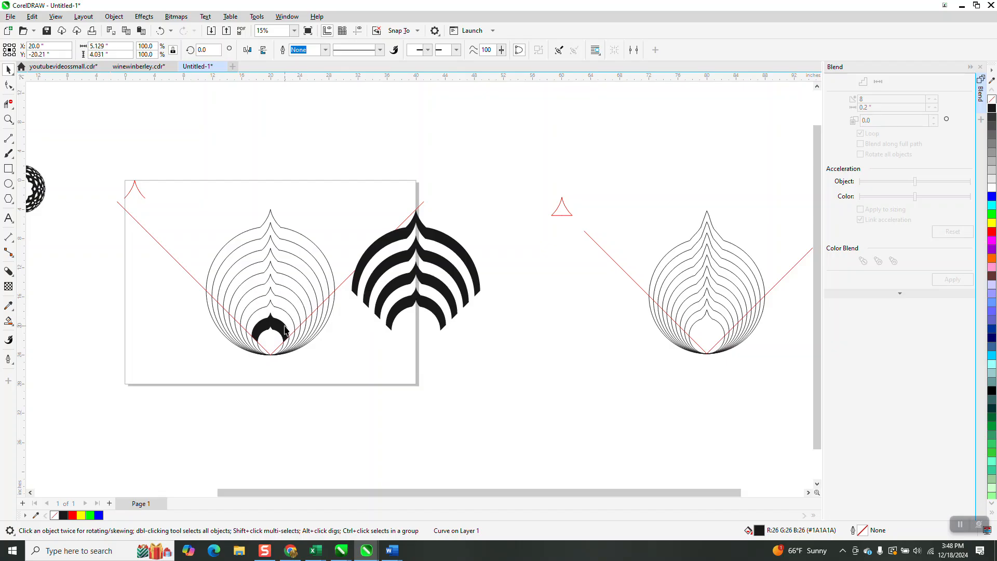
click(287, 335)
key(Right)
mouse_move(102, 167)
mouse_down()
mouse_move(107, 185)
mouse_move(359, 358)
mouse_move(362, 376)
mouse_up()
key(Delete)
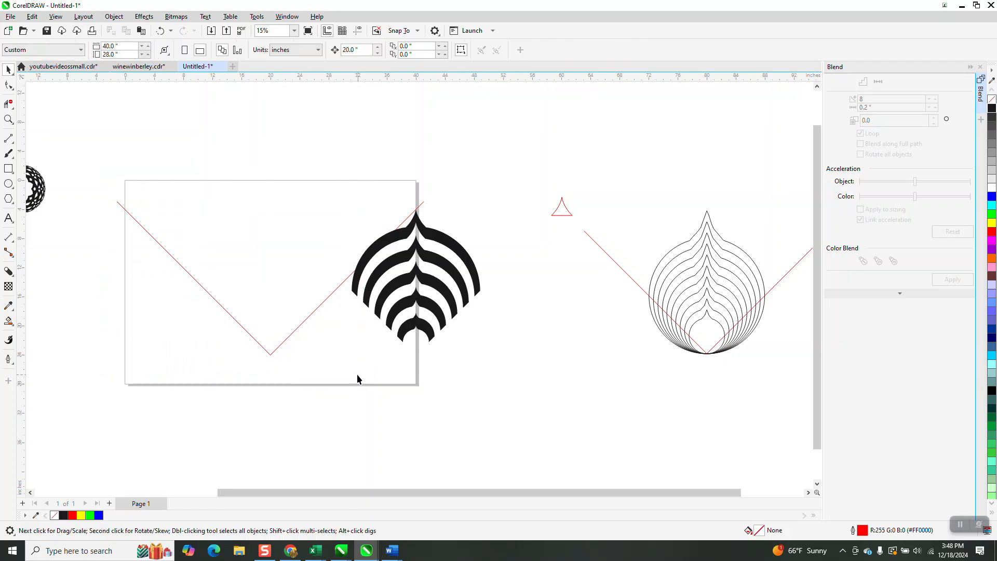
- Group the five band segments and move the group 20 inches left, back between the V guide lines
click(312, 314)
drag(500, 190, 308, 372)
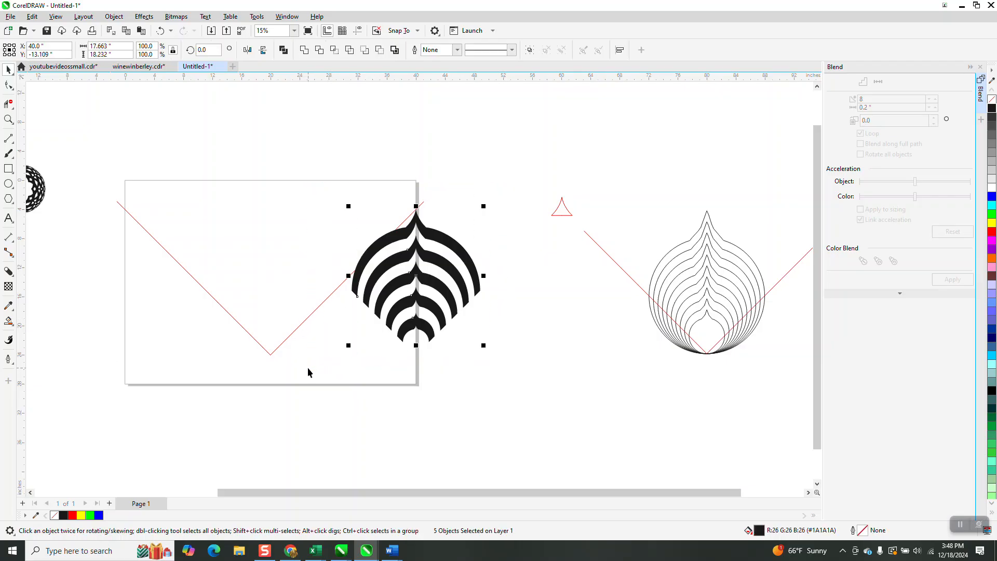
key(ctrl+g)
key(c)
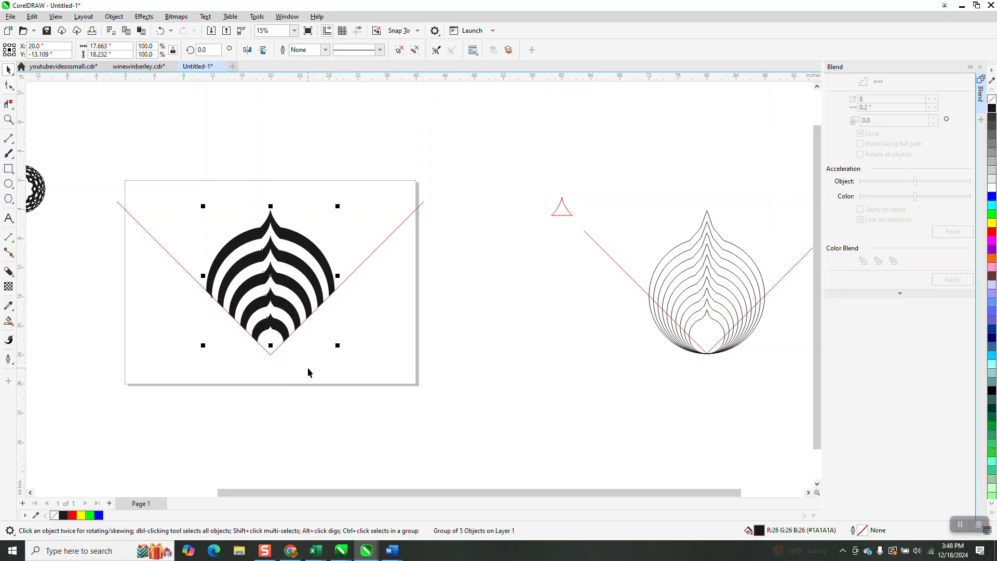
- Move the segment group's rotation center down to the vertex of the V guide lines
click(270, 307)
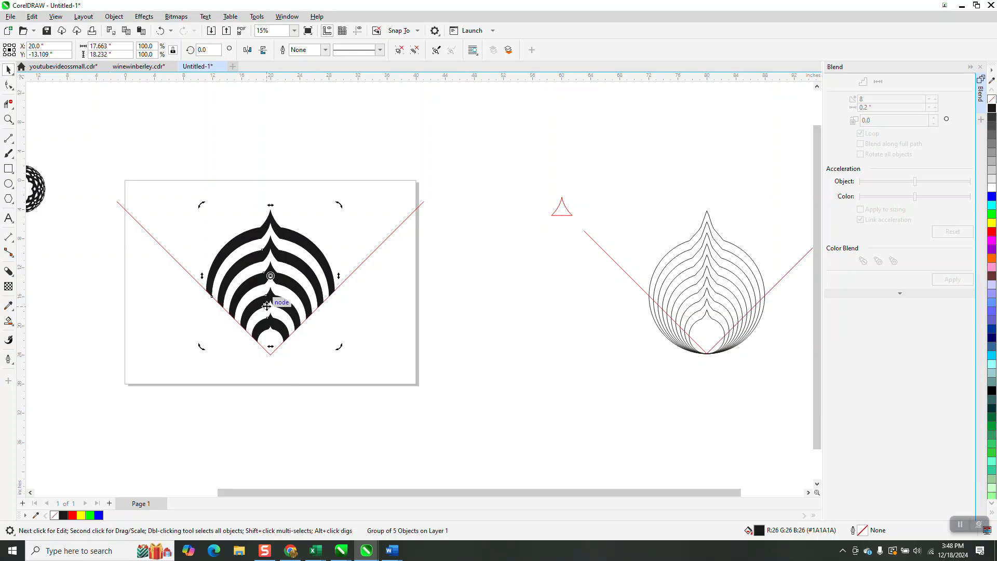
drag(270, 277, 270, 356)
- Try adding a copy of the segment group rotated 90 degrees about the V's vertex
click(207, 50)
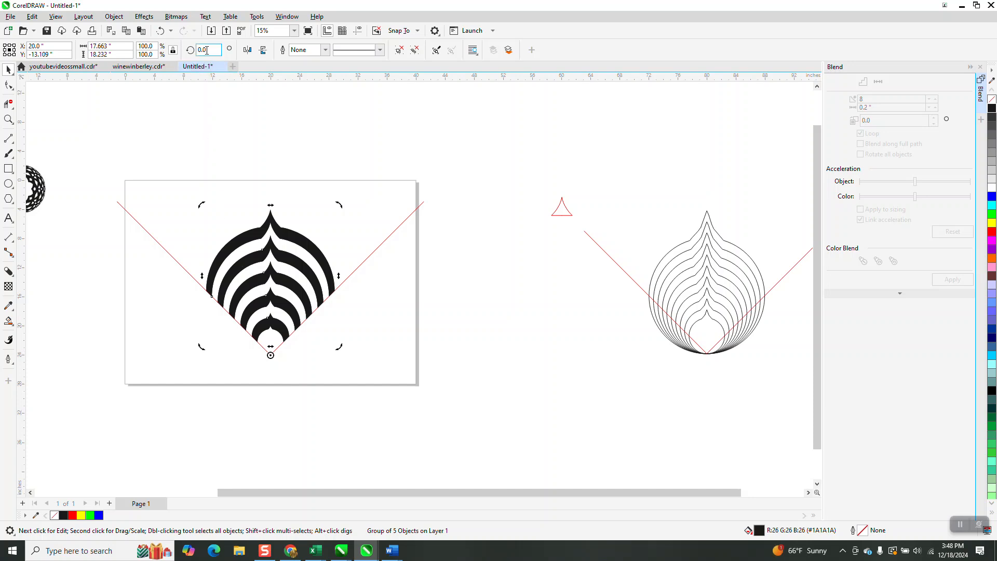
text(90)
key(Return)
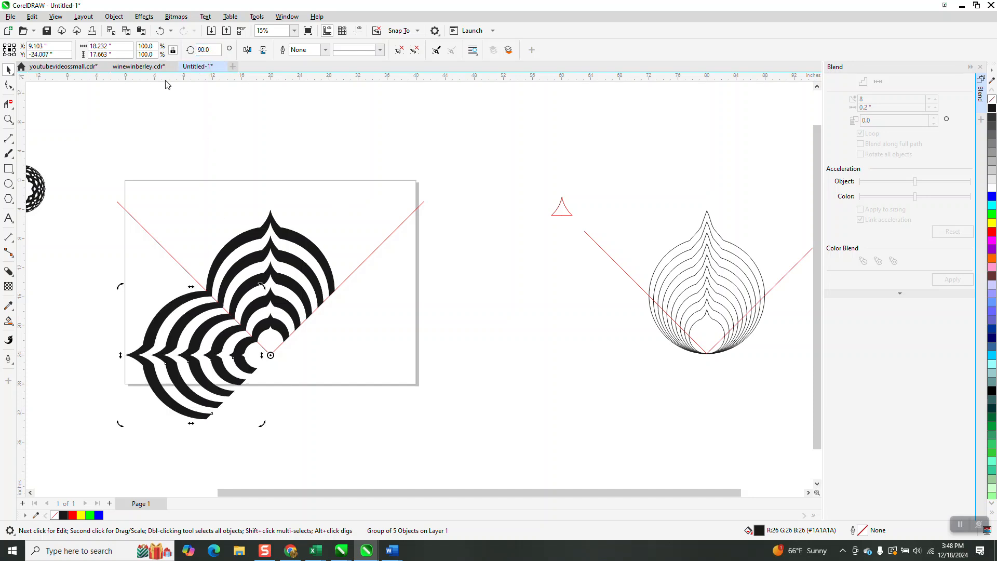
click(160, 30)
- Add a copy of the segment group rotated 45 degrees about the V's vertex and repeat it six more times around
text(45)
key(Return)
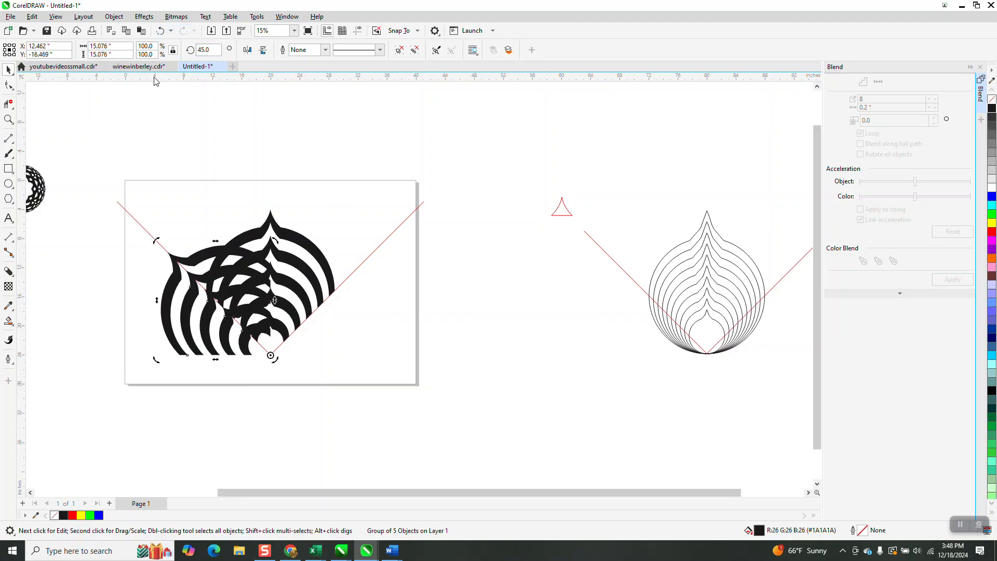
key(ctrl+r)
key(ctrl+r)
key(ctrl+r)
key(ctrl+r)
key(ctrl+r)
key(ctrl+r)
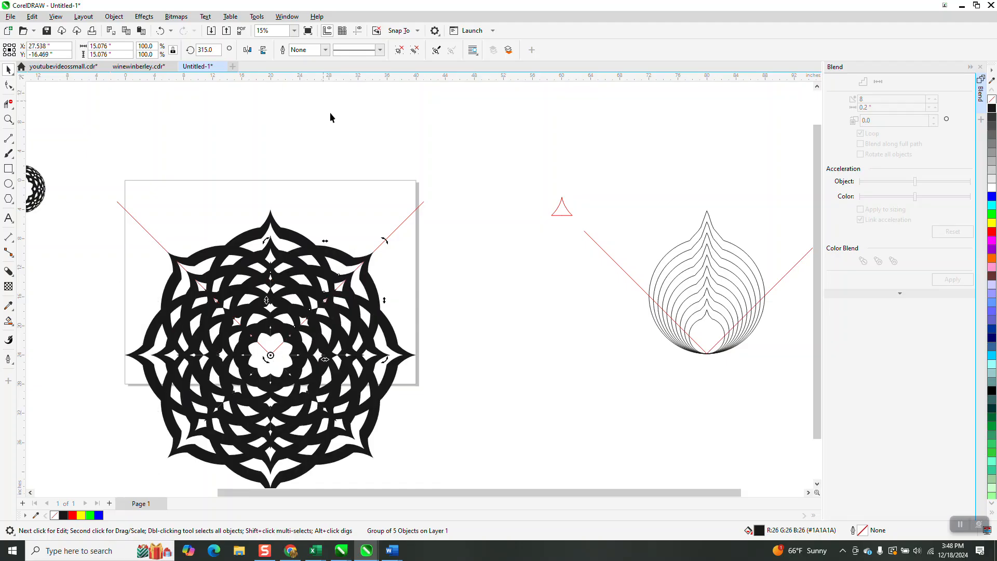
- Delete the V guide lines over the mandala and weld its eight rotated segment groups into one shape
click(402, 225)
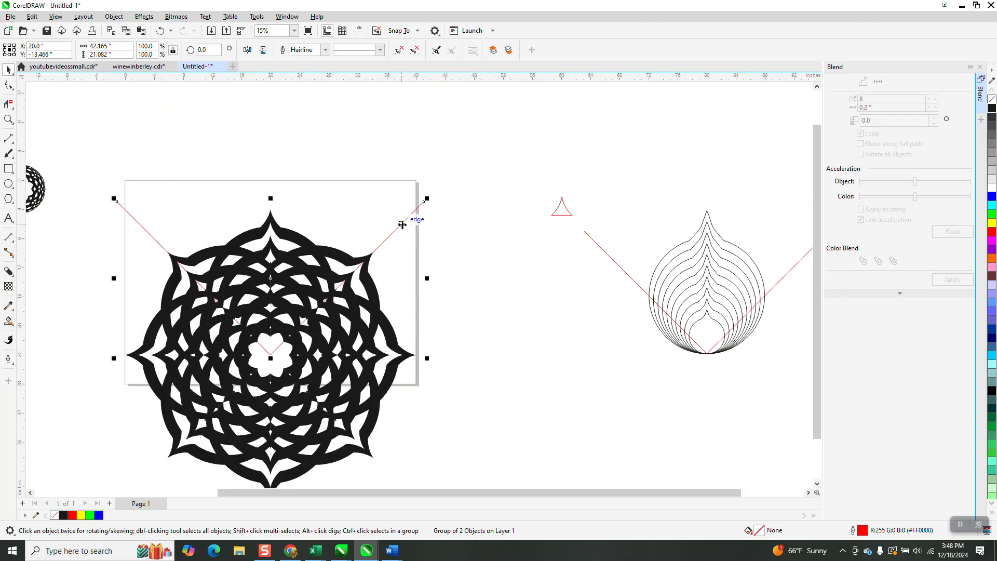
key(Escape)
scroll(401, 224, down, 2)
drag(238, 191, 440, 385)
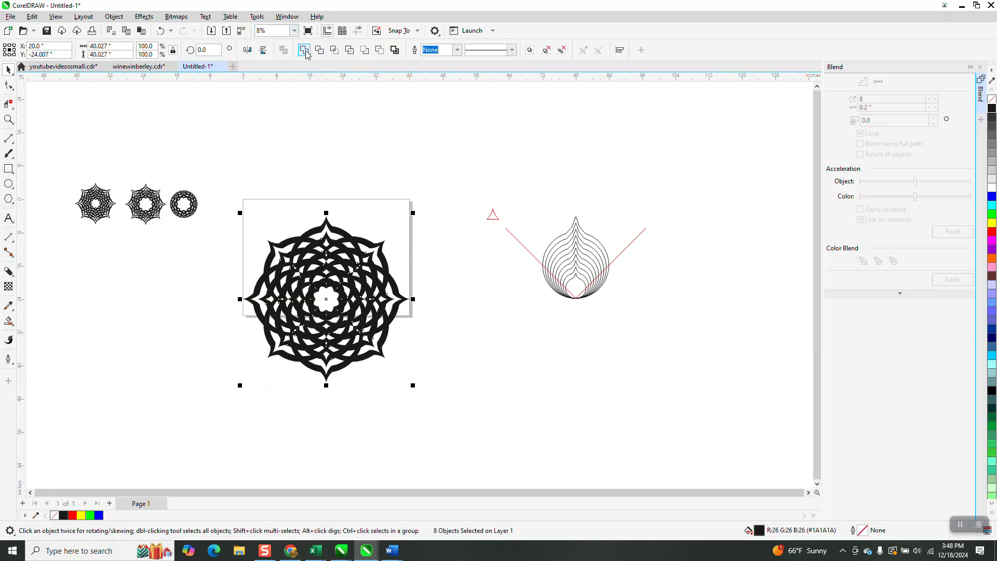
click(305, 51)
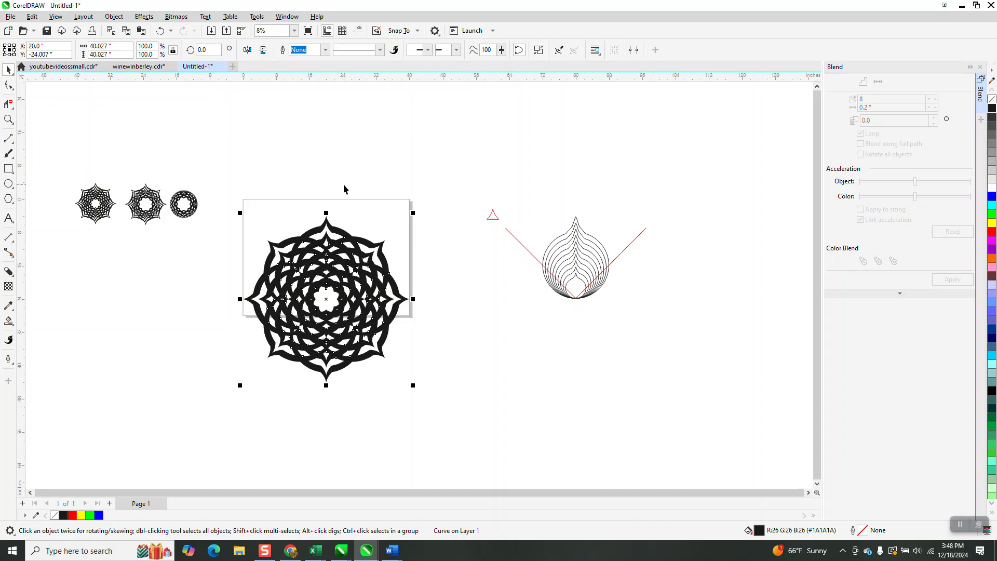
- Center the welded mandala on the page and scale it down to about 21.5 inches wide
key(p)
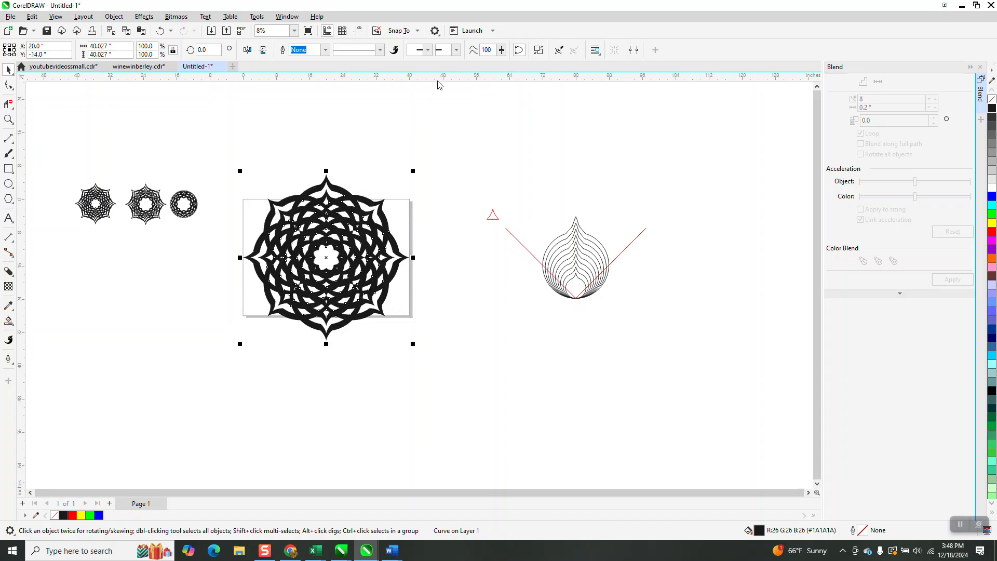
drag(413, 171, 374, 211)
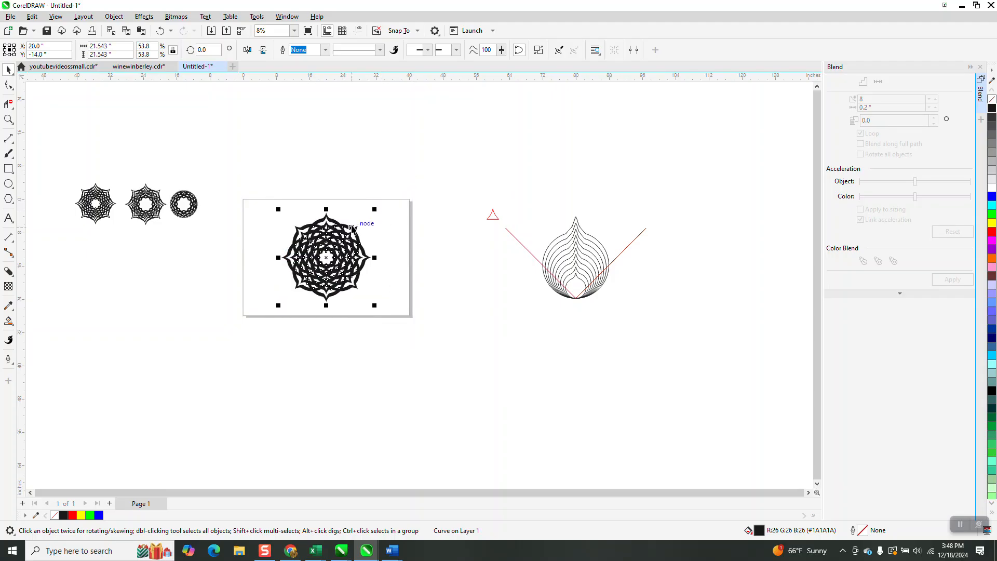
- Delete the leftover blended pointed circles, the V guide lines and the small red triangle beside the page, and close the Blend settings
drag(272, 204, 373, 287)
drag(442, 197, 678, 338)
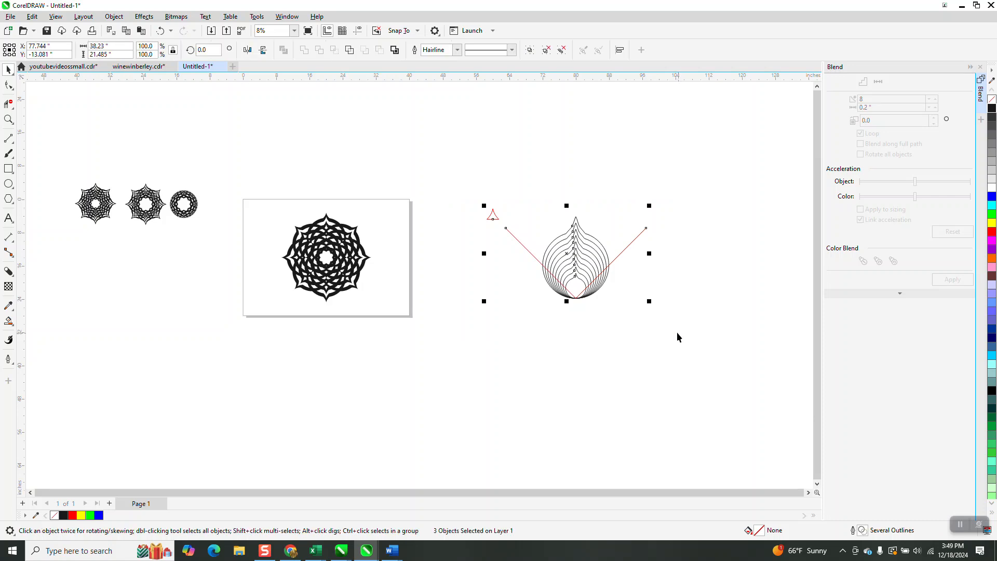
key(Delete)
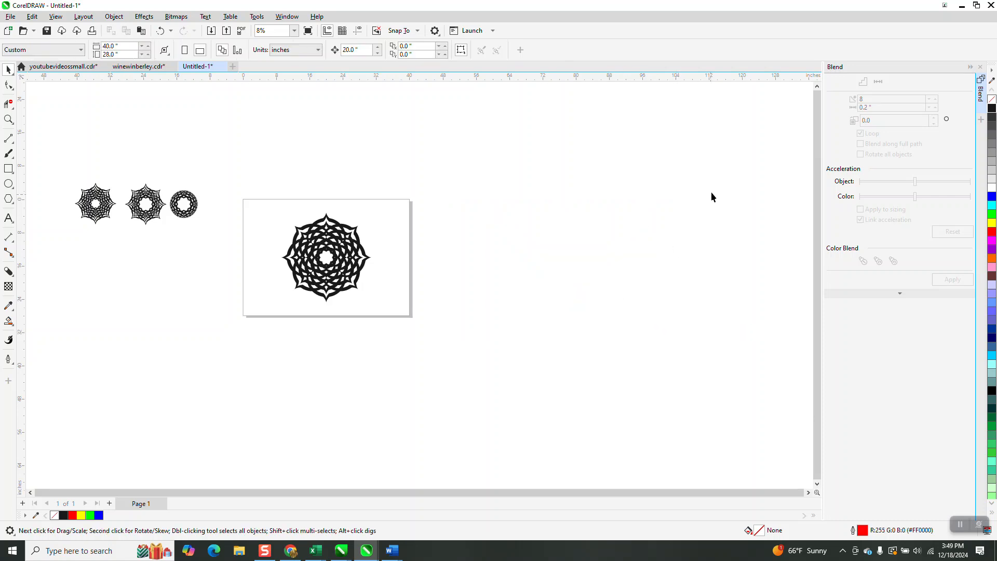
click(981, 67)
- Draw a circle centered on the page over the mandala and enlarge it to about 15.2 inches wide
click(8, 120)
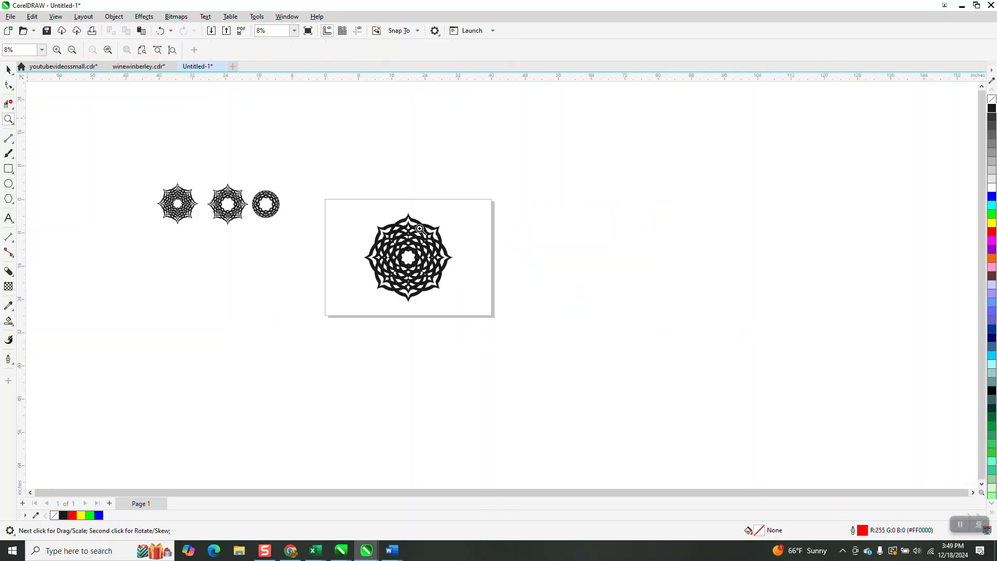
drag(365, 207, 495, 344)
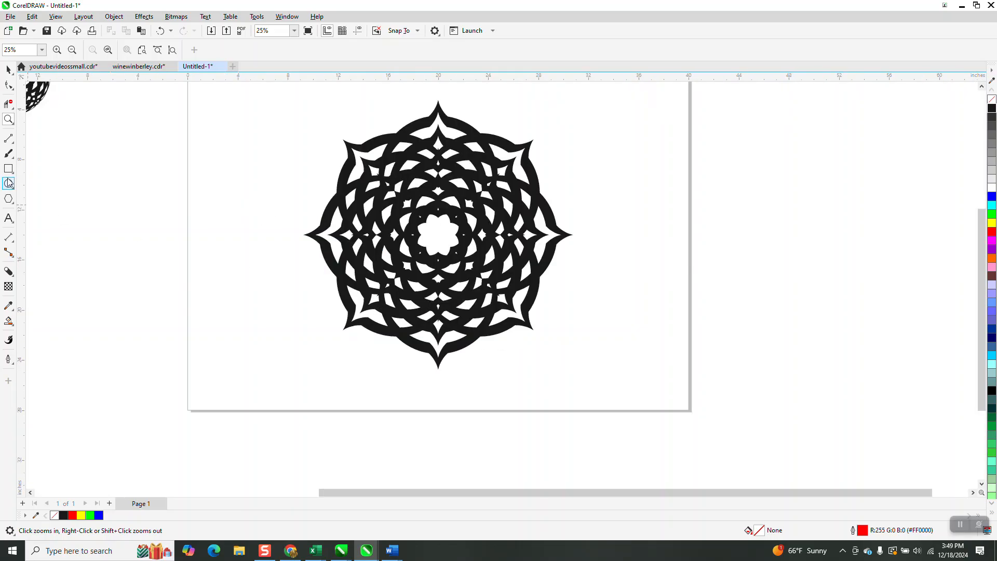
click(8, 183)
drag(781, 224, 611, 384)
key(p)
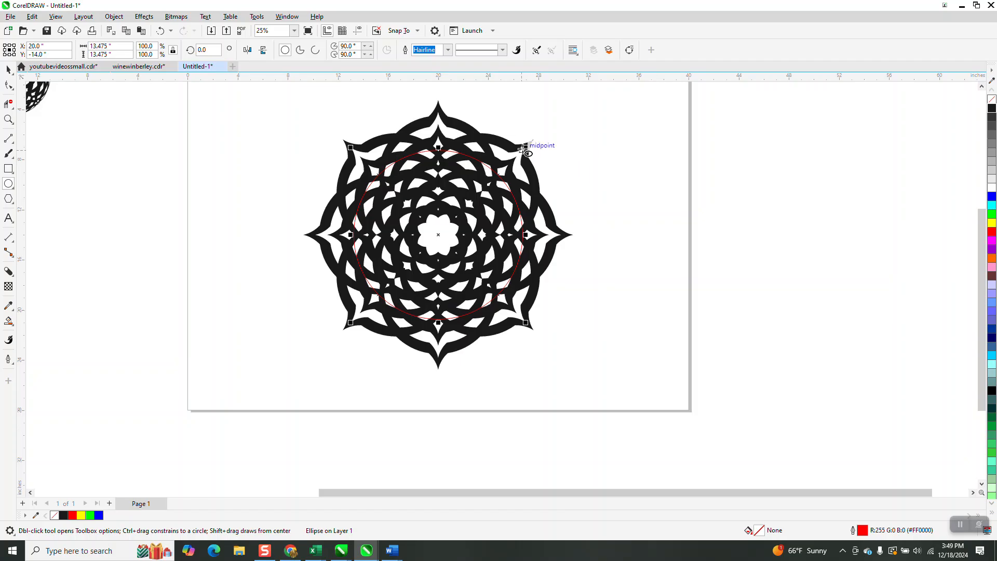
drag(526, 147, 538, 135)
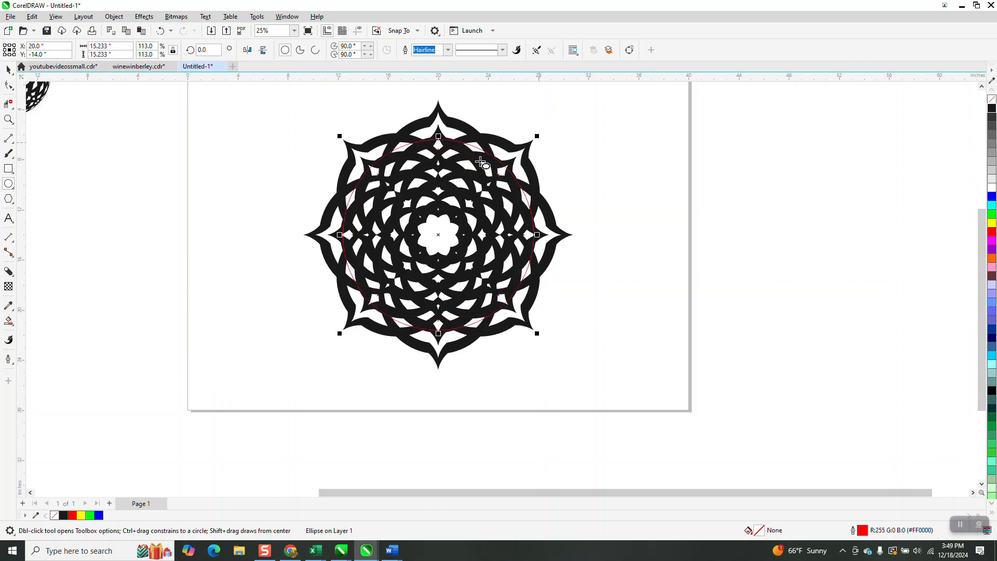
- Apply a frozen Fish Eye lens at 100% to the circle, and set it 20 inches to the mandala's right without an outline
click(144, 16)
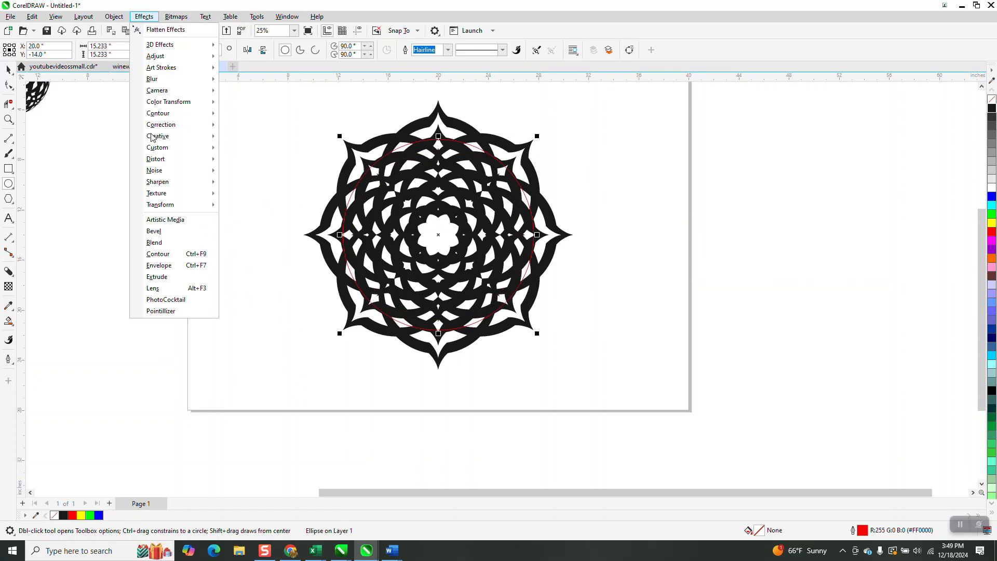
click(152, 288)
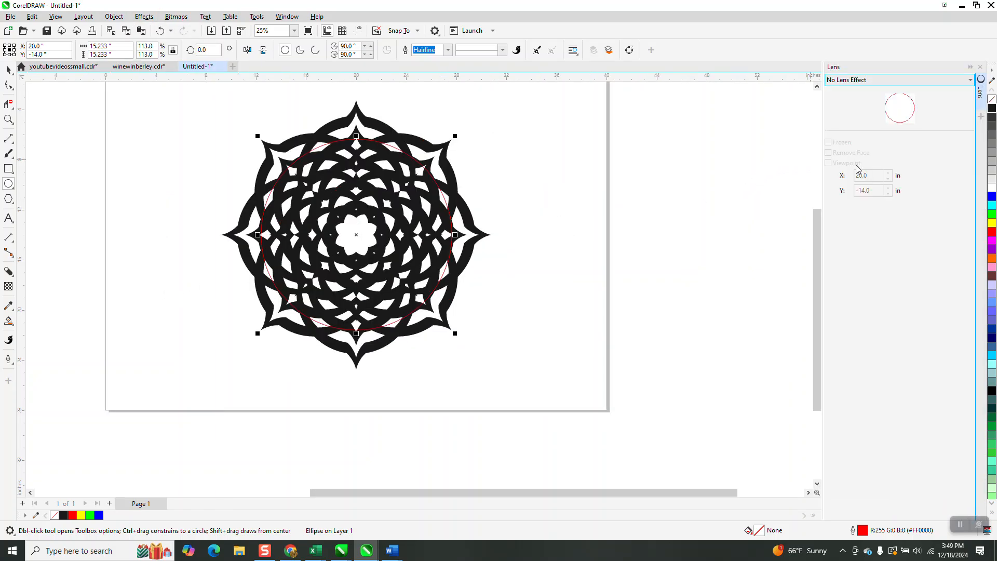
click(971, 81)
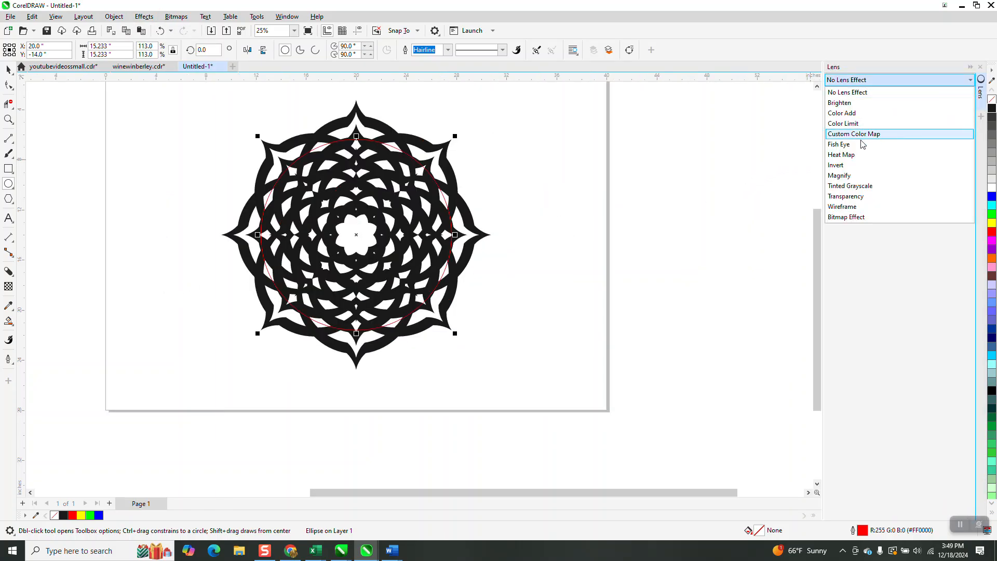
click(854, 144)
click(828, 169)
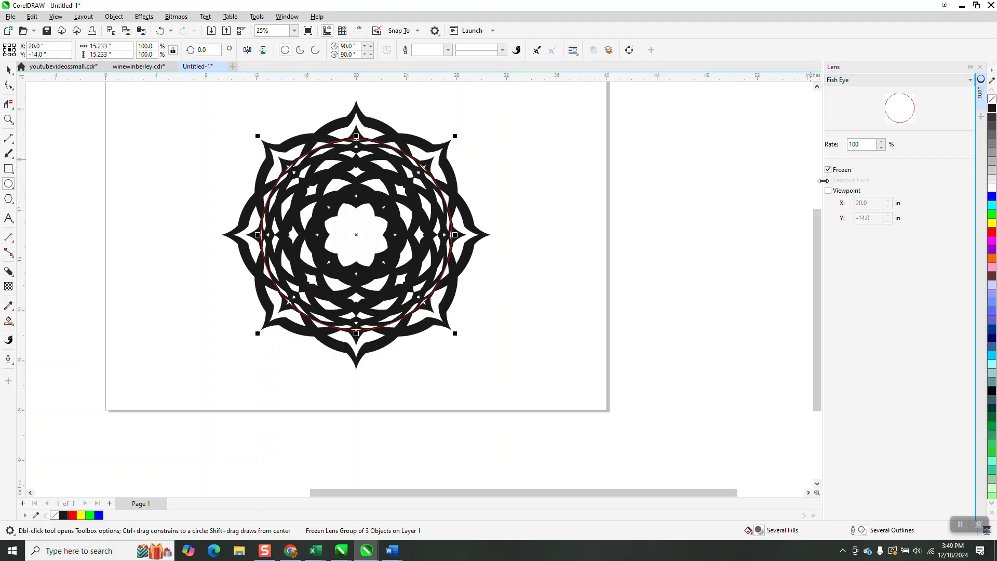
key(Right)
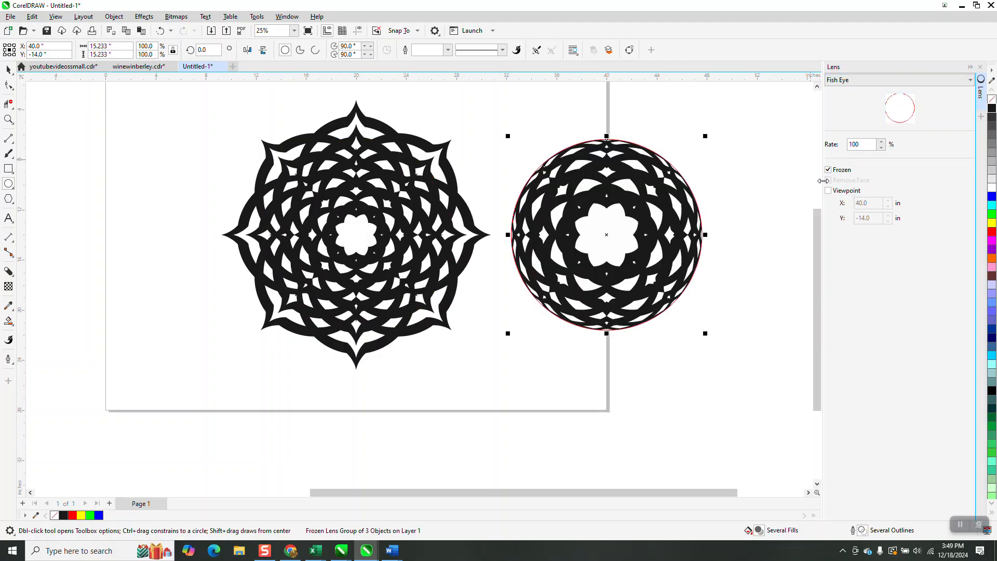
right_click(992, 103)
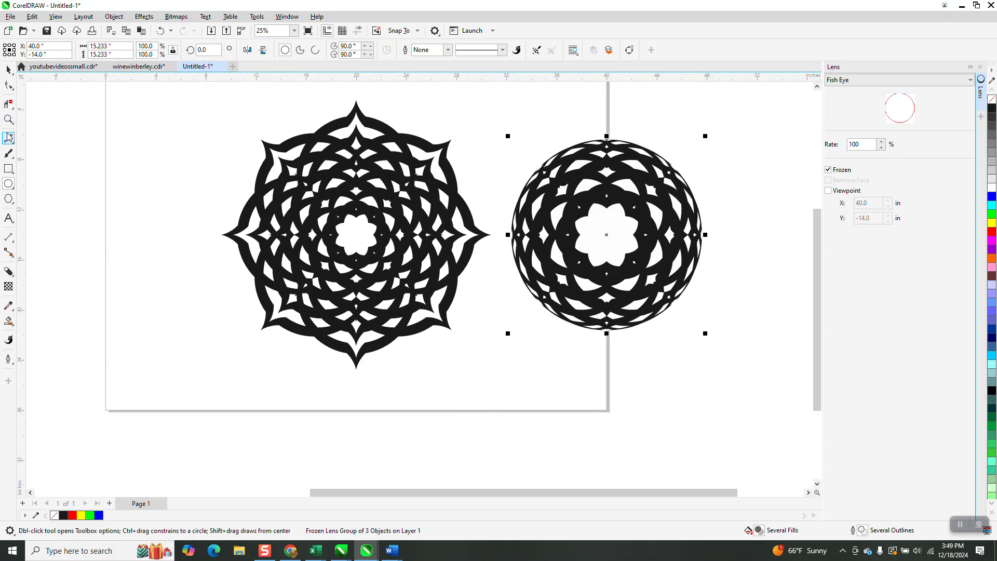
- Draw a square about 13.1 inches wide centered on the page and apply a frozen Fish Eye lens at 100% to it
click(8, 168)
drag(172, 125, 153, 295)
key(p)
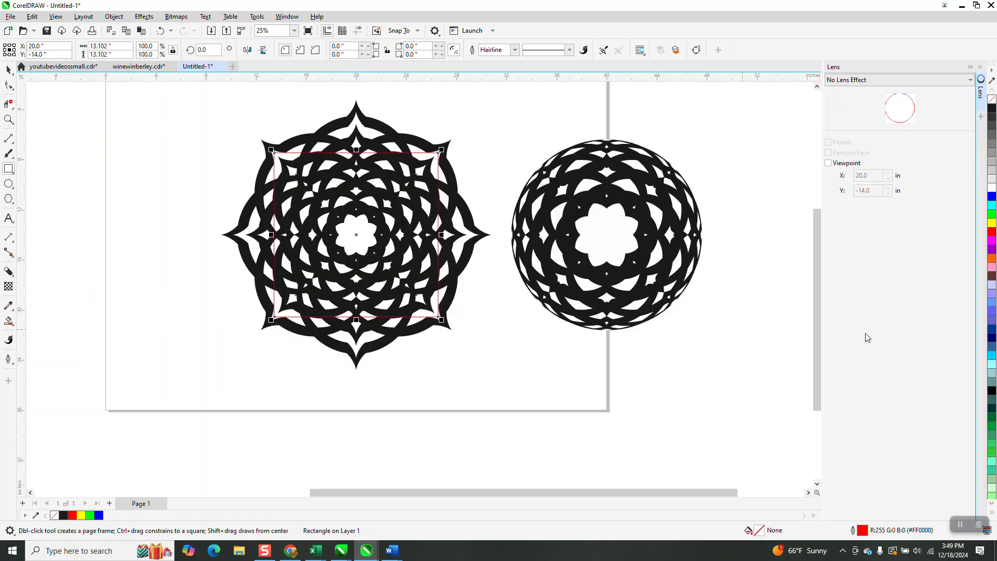
click(971, 79)
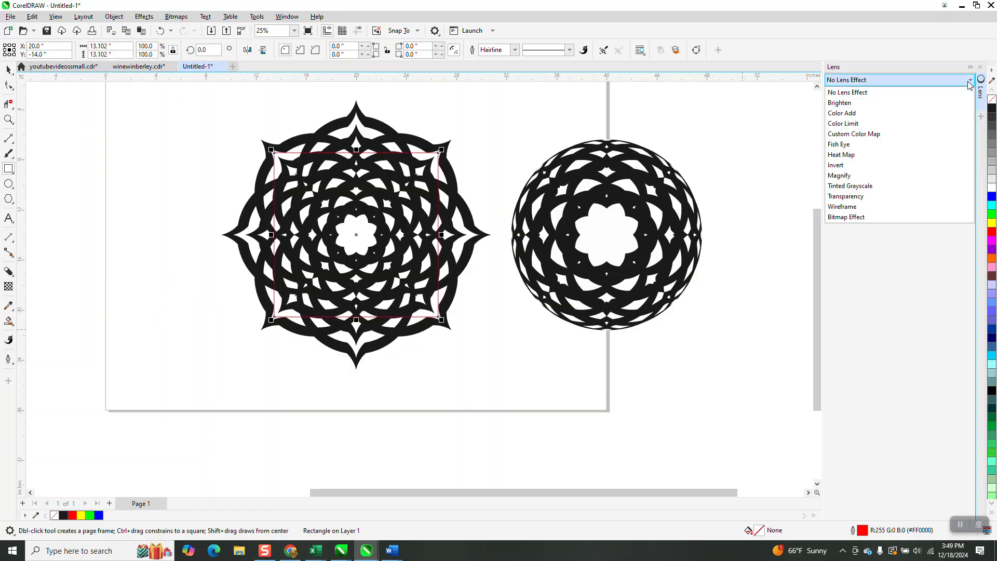
click(839, 145)
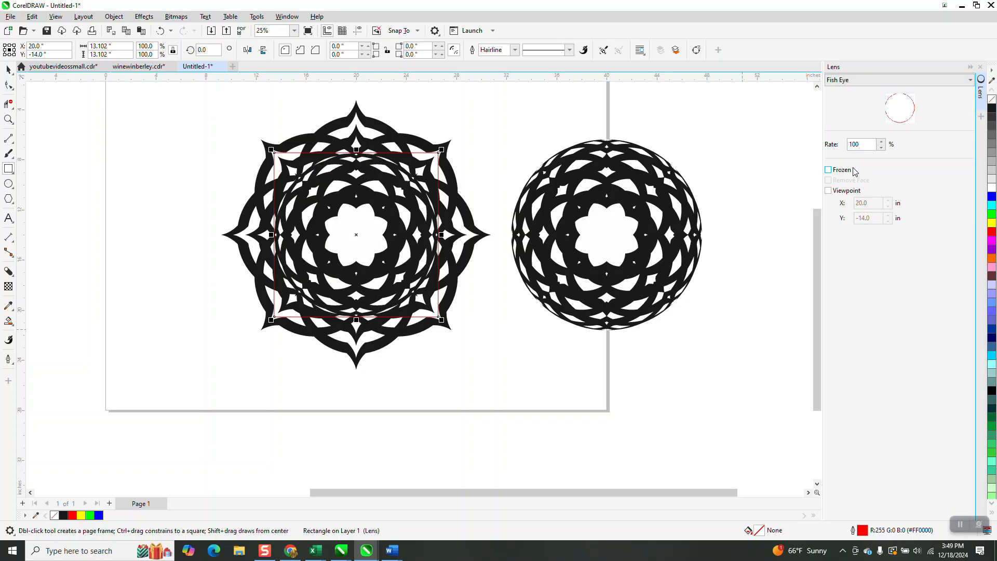
click(828, 170)
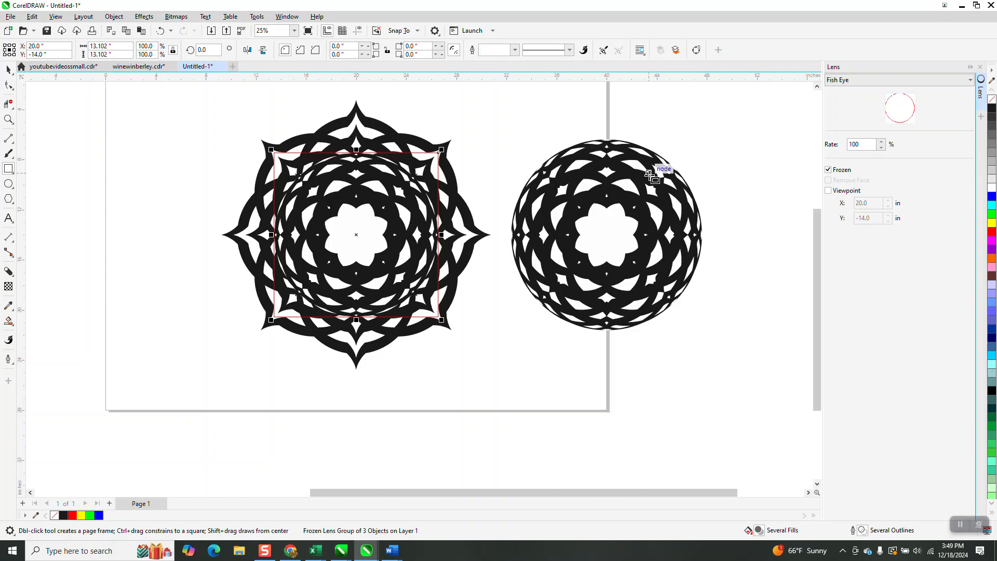
- Remove the square lens's outline and move it to X 60 inches, beyond the circular lens
key(Left)
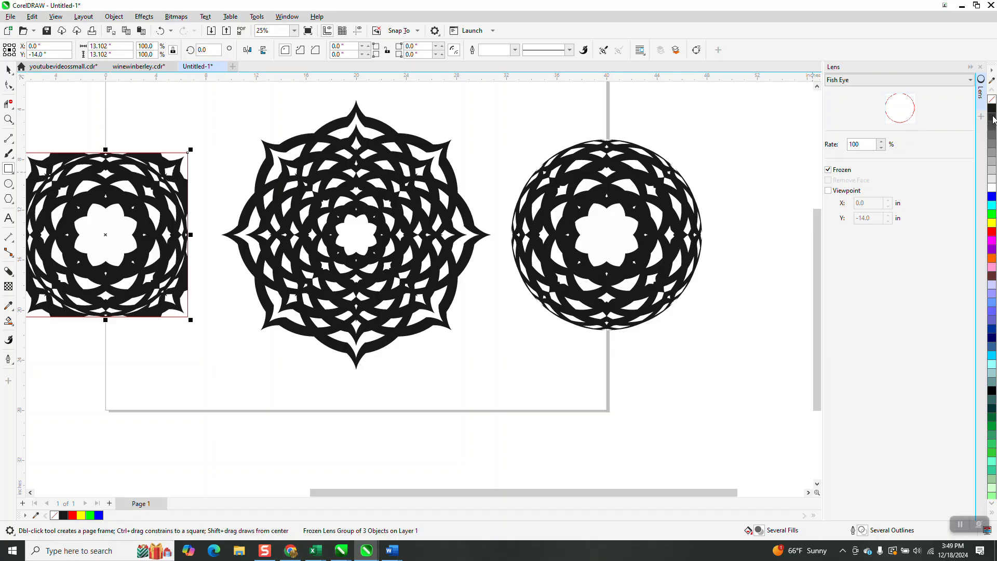
scroll(483, 257, down, 1)
scroll(483, 257, down, 1)
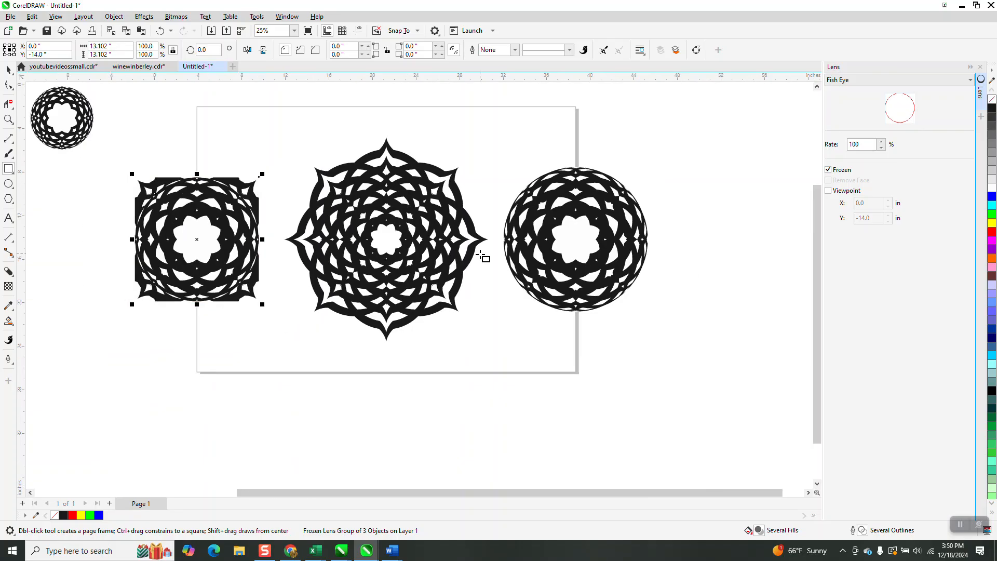
key(Right)
key(Right)
key(Right)
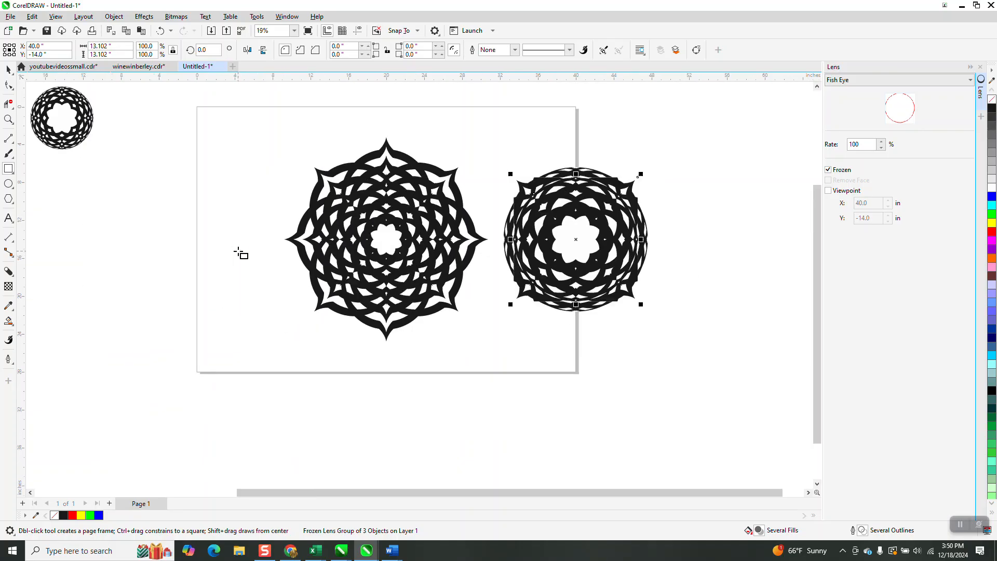
scroll(293, 315, down, 1)
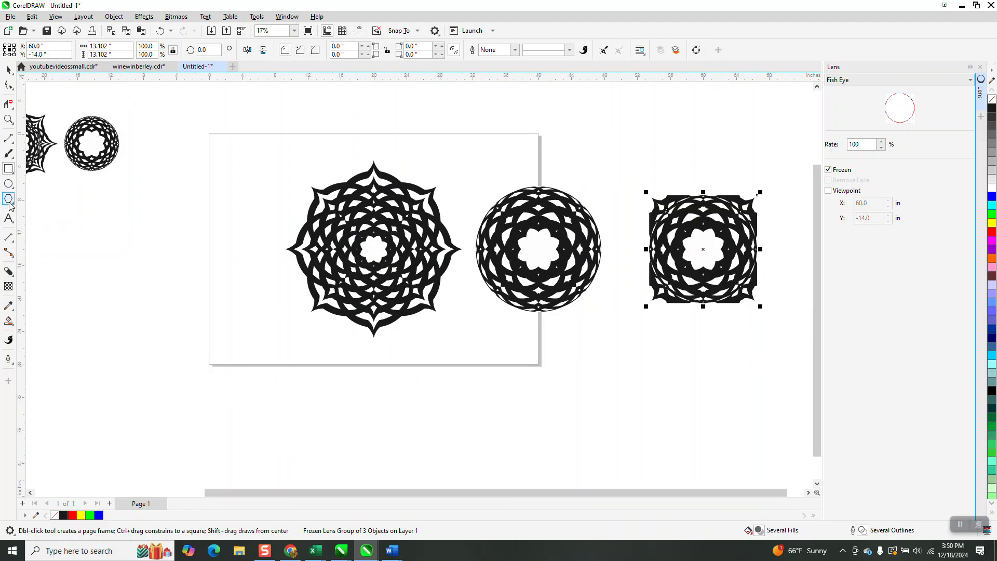
- Draw another circle about 16.1 inches wide and center it on the page over the mandala
click(8, 183)
drag(253, 180, 187, 310)
key(p)
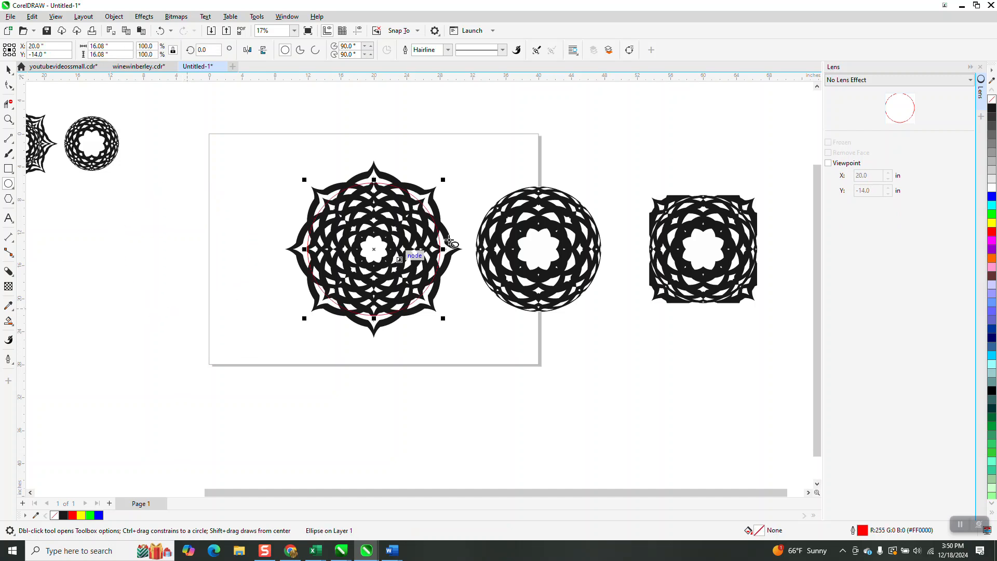
- Apply a frozen Fish Eye lens at 100% to the new circle over the mandala and remove its outline
click(968, 79)
click(851, 145)
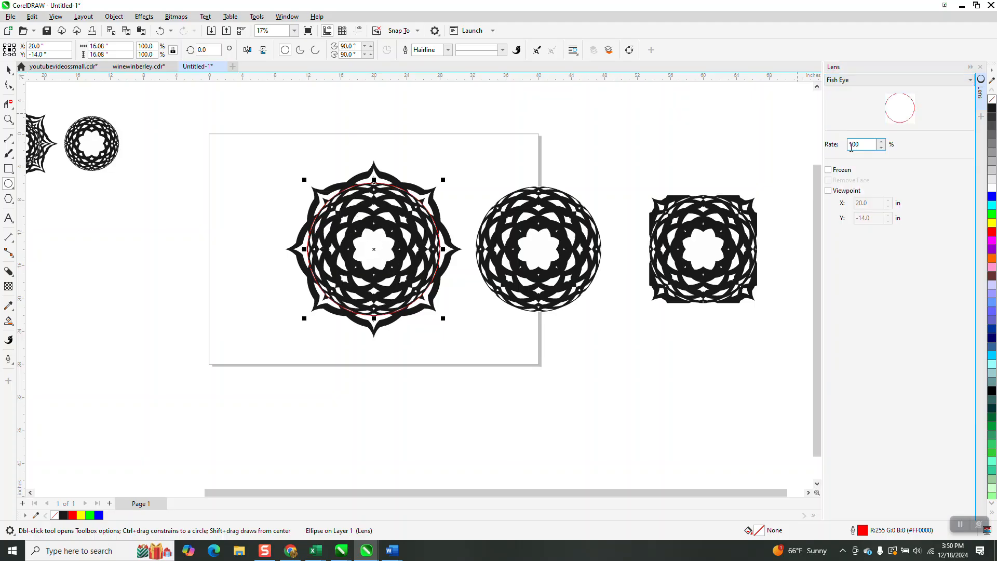
click(827, 170)
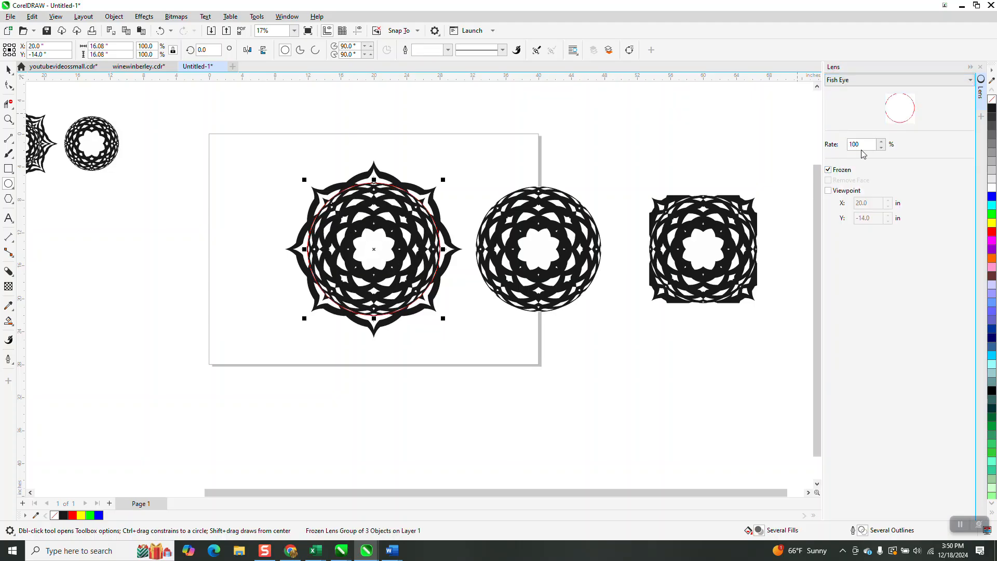
right_click(991, 100)
- Examine the three fish-eye variations up close: the mandala with its circular lens, the separate circle and the square
click(9, 119)
drag(270, 153, 460, 286)
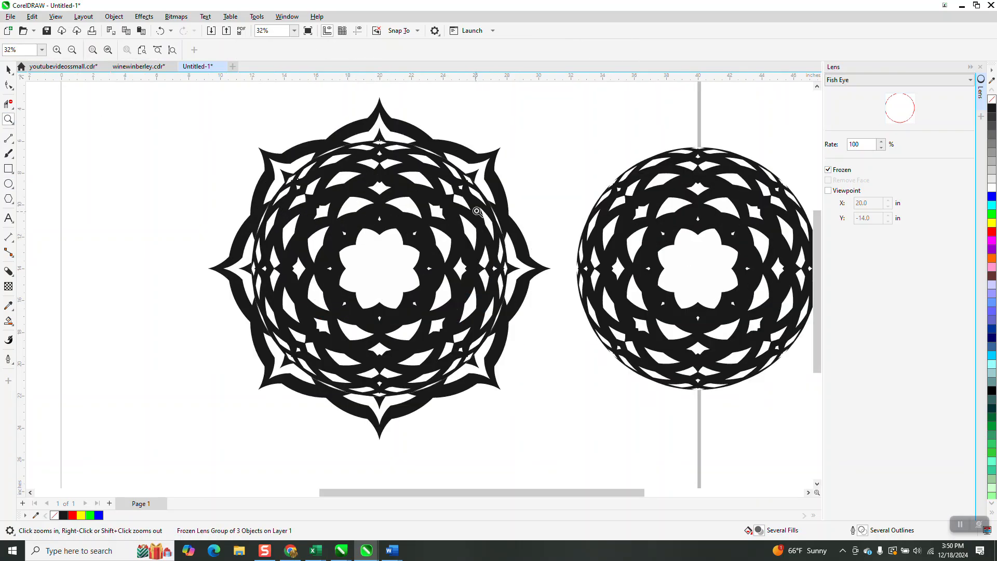
scroll(318, 170, down, 3)
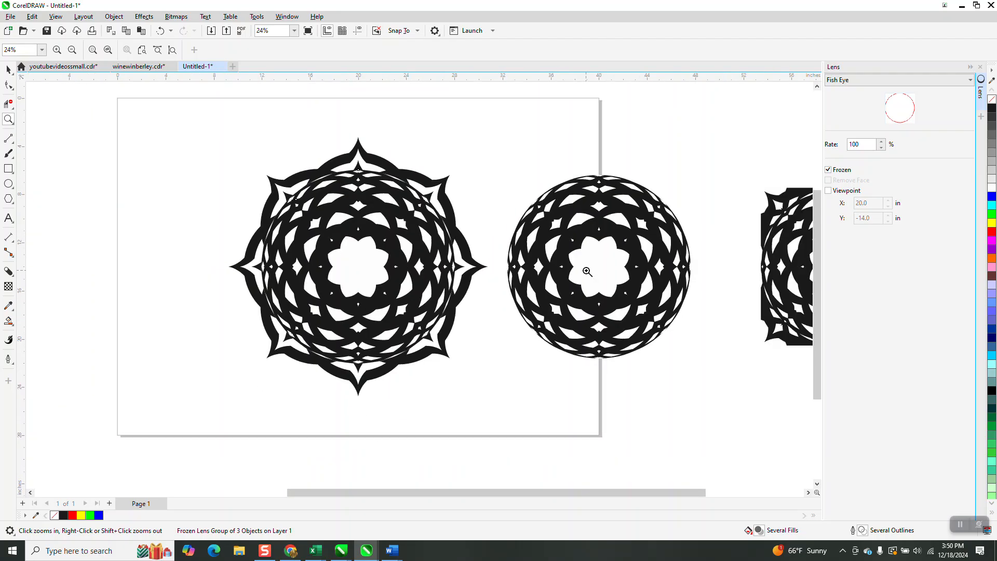
drag(667, 207, 795, 350)
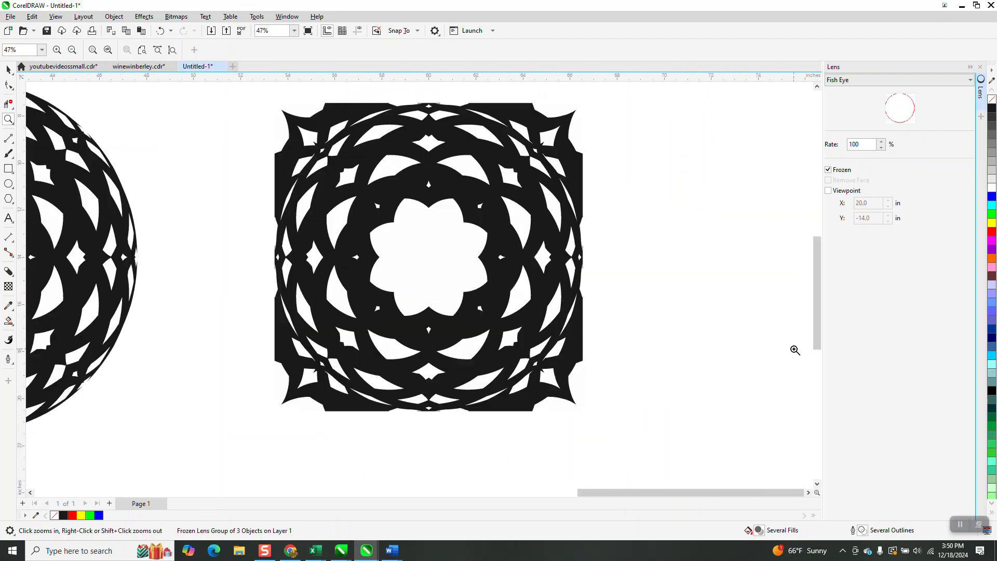
scroll(636, 287, down, 3)
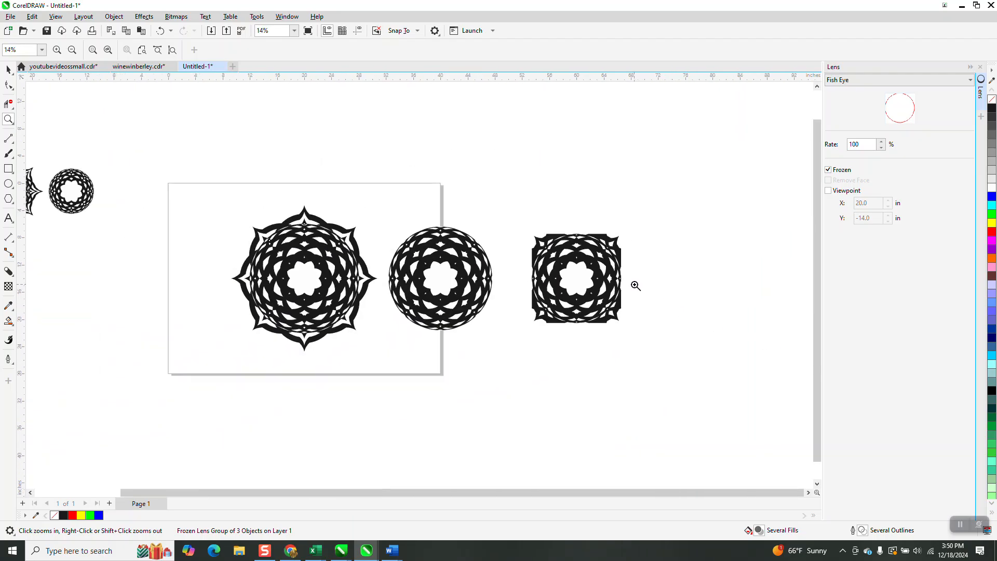
scroll(635, 285, down, 1)
drag(358, 218, 637, 349)
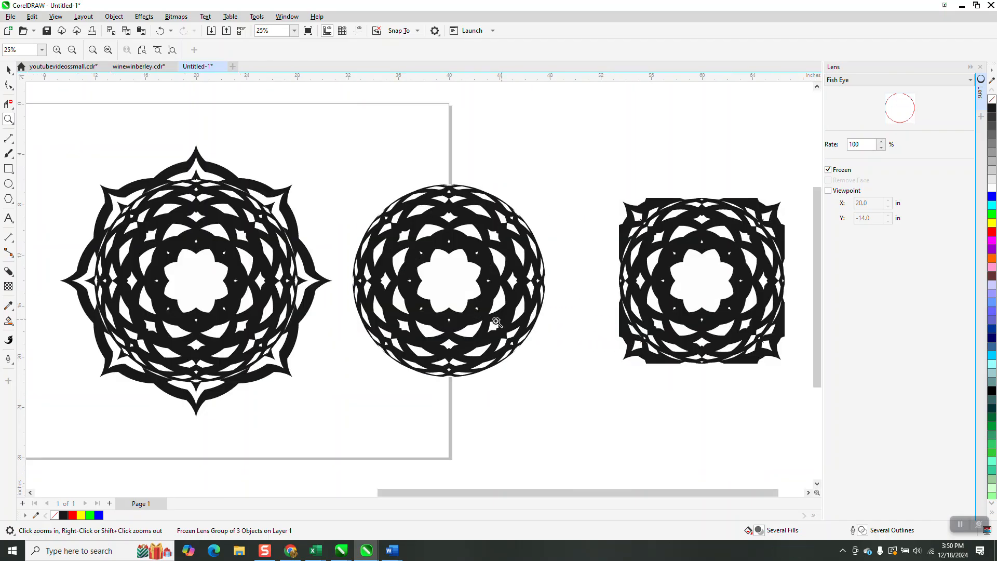
scroll(410, 304, down, 1)
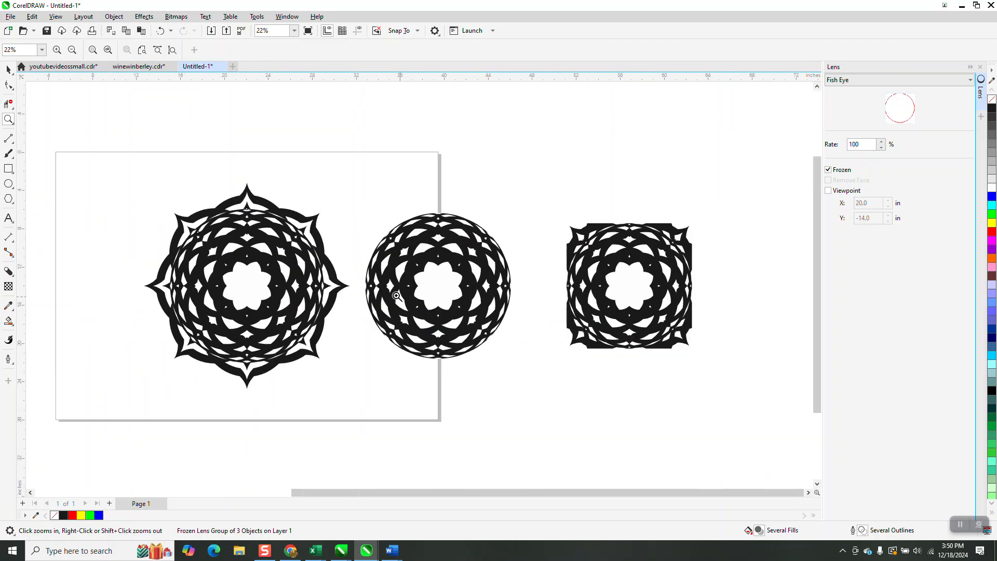
drag(176, 188, 717, 371)
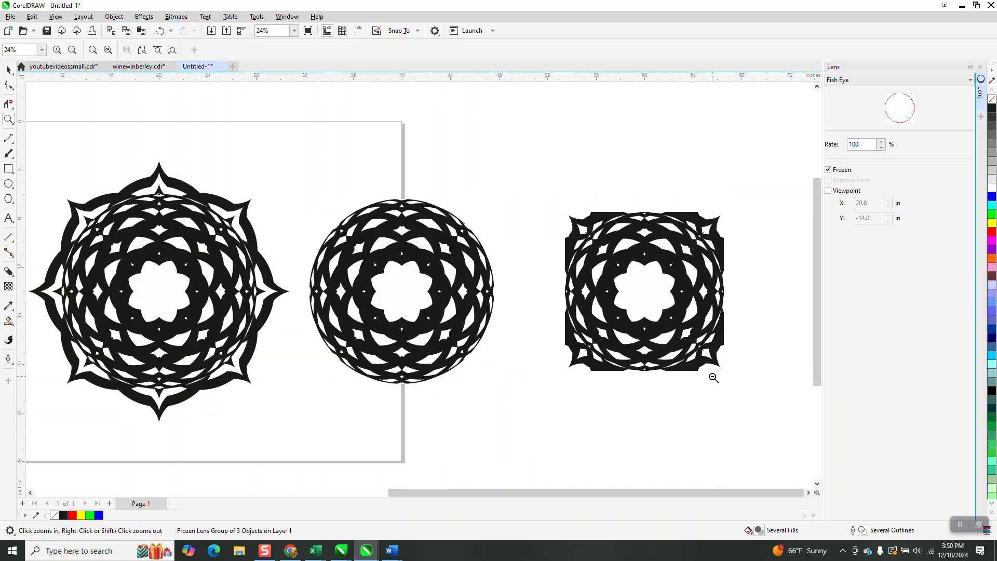